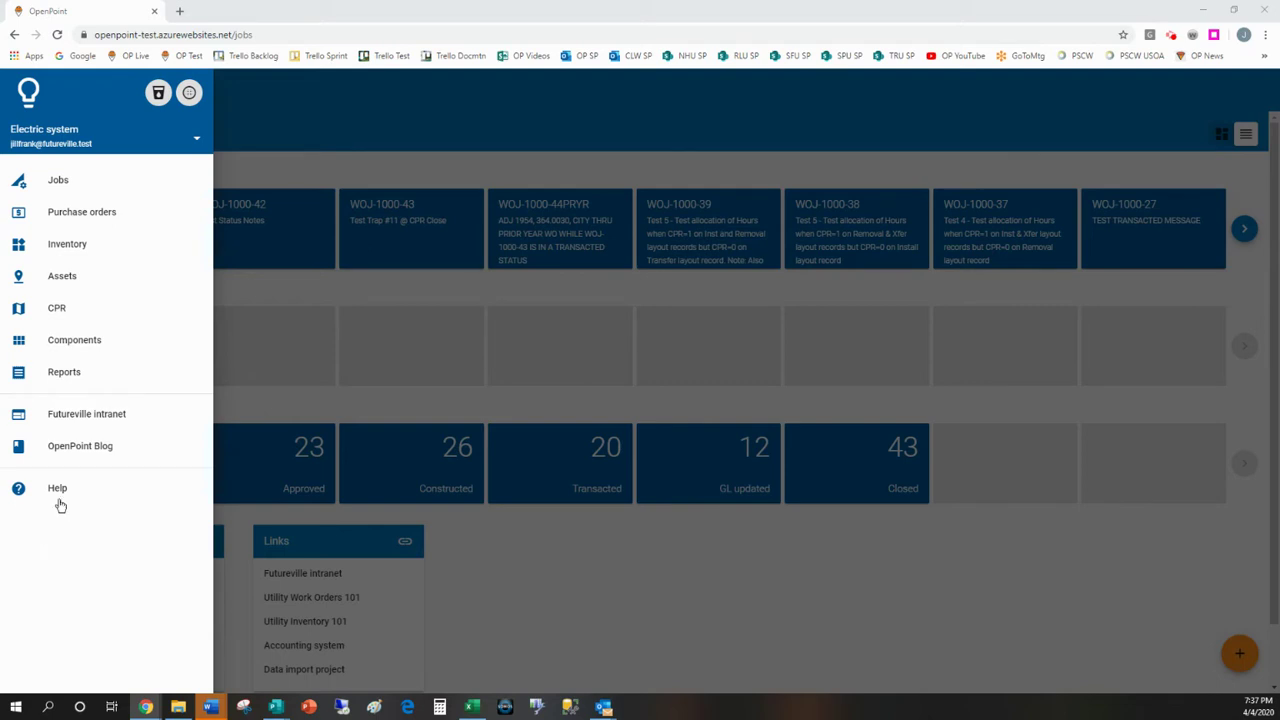
Start creating a new entry in the Inventory area's bulk inventory transactions
left_click(57, 245)
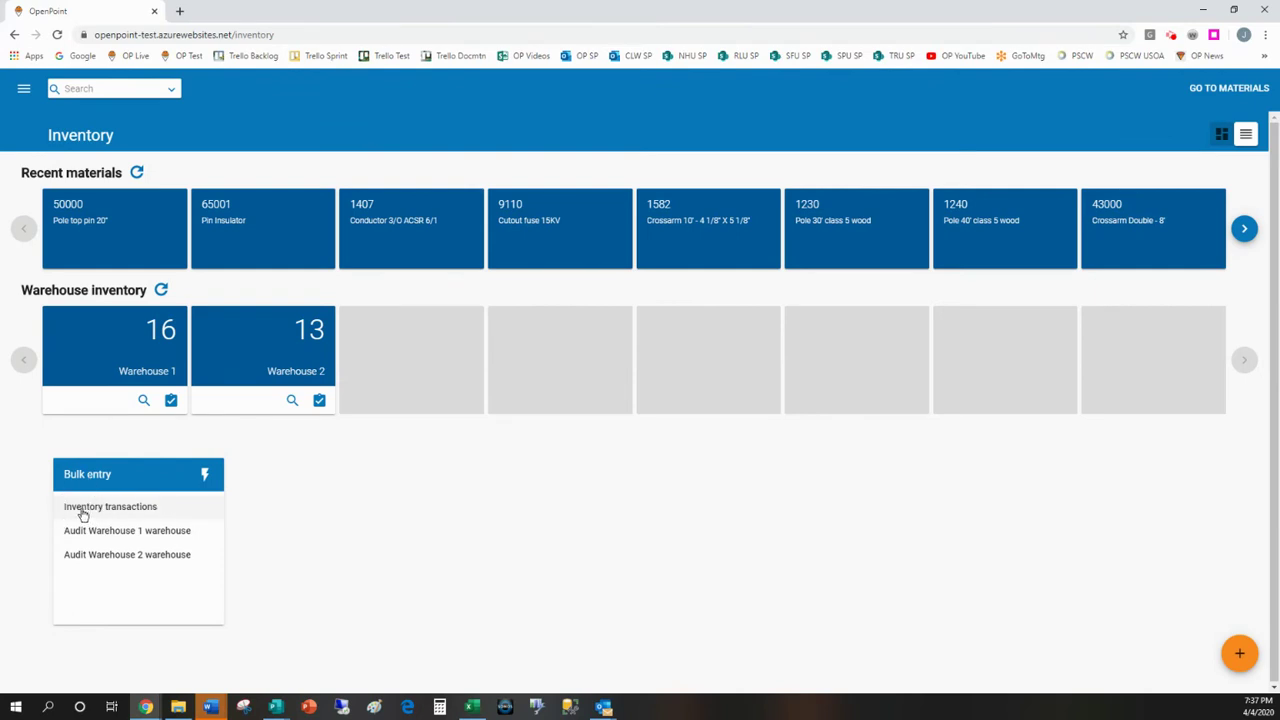
left_click(83, 511)
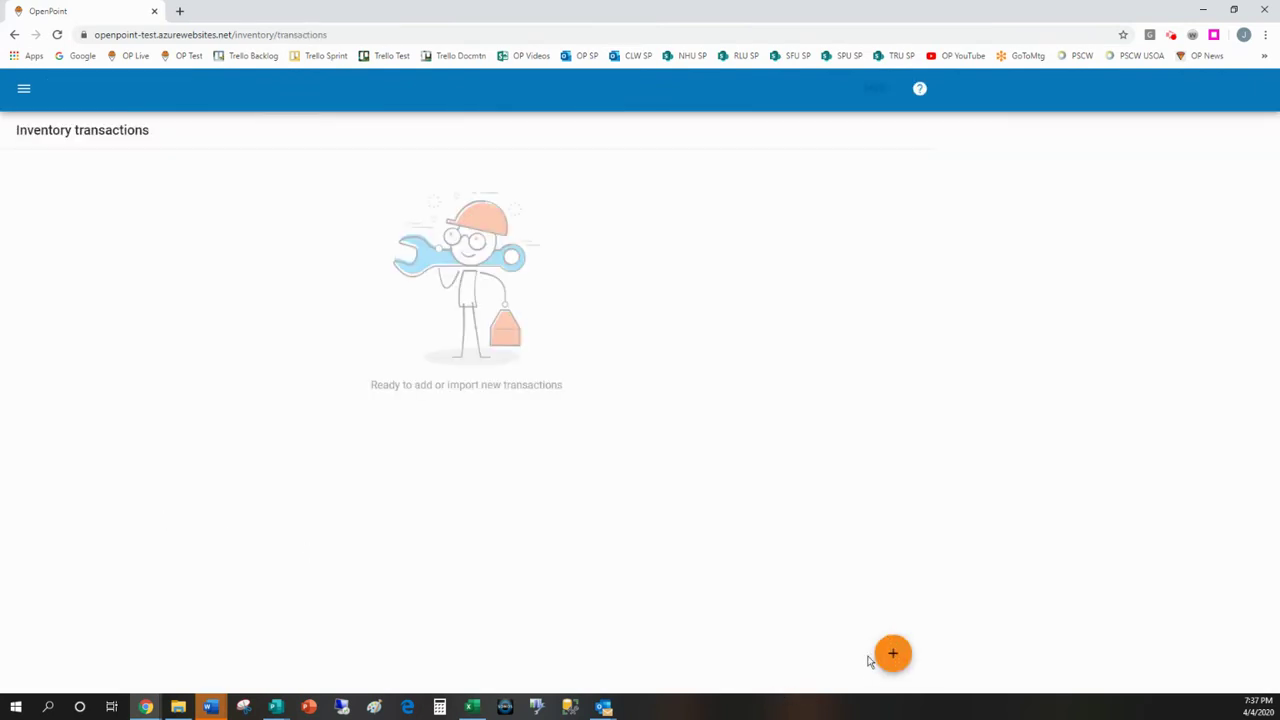
left_click(894, 656)
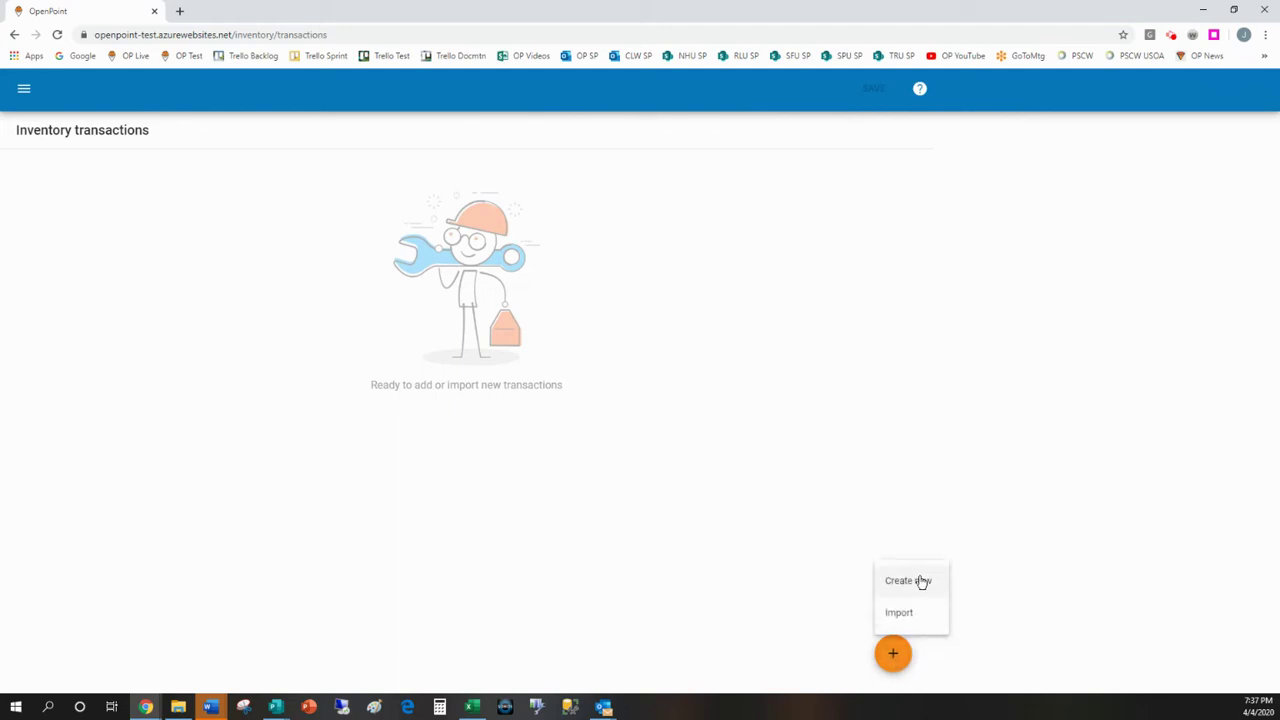
left_click(921, 581)
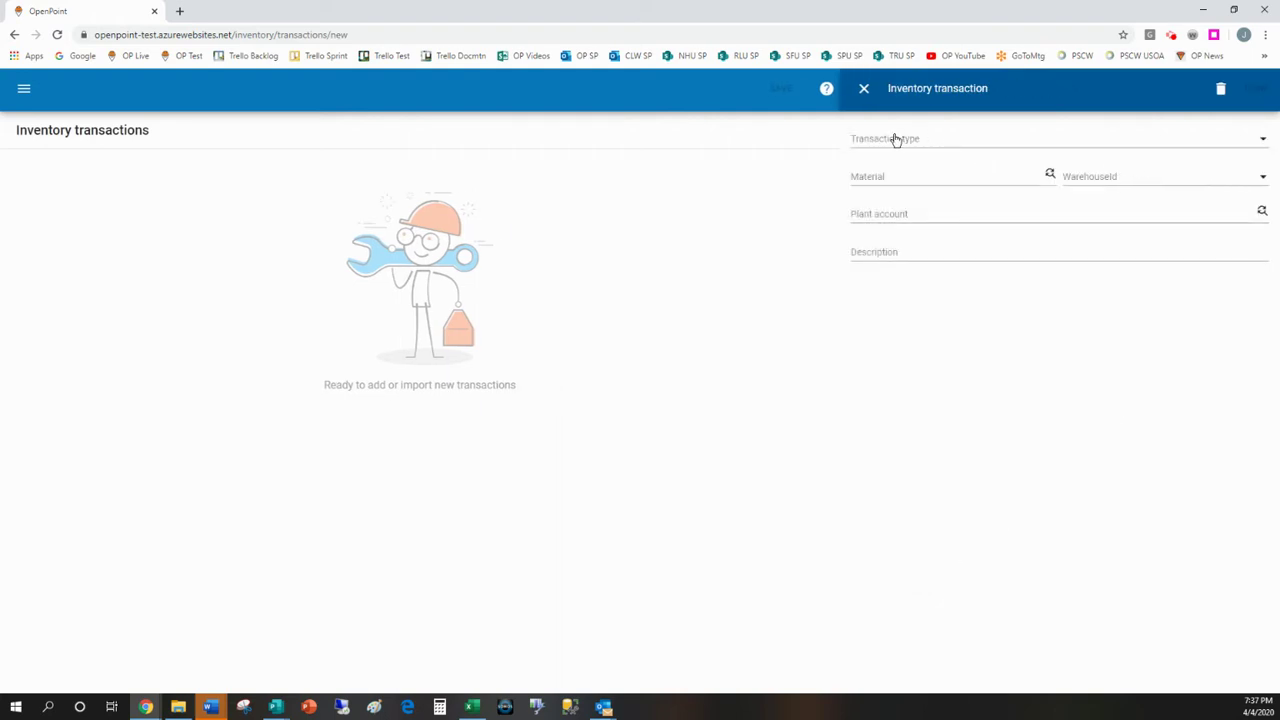
Set the new transaction's type to Salvage, its material to 1230 and its warehouse to Warehouse 1
left_click(1264, 142)
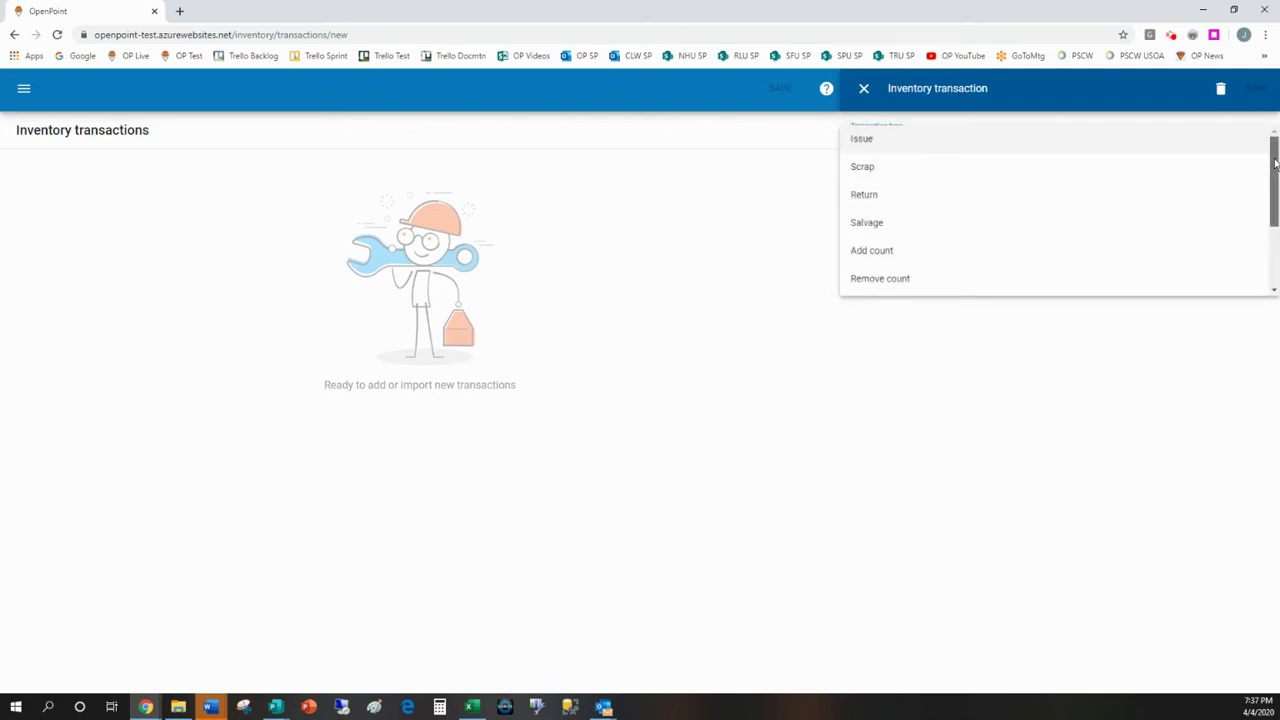
mouse_move(1274, 166)
left_mouse_down()
mouse_move(1276, 254)
mouse_move(1268, 171)
left_mouse_up()
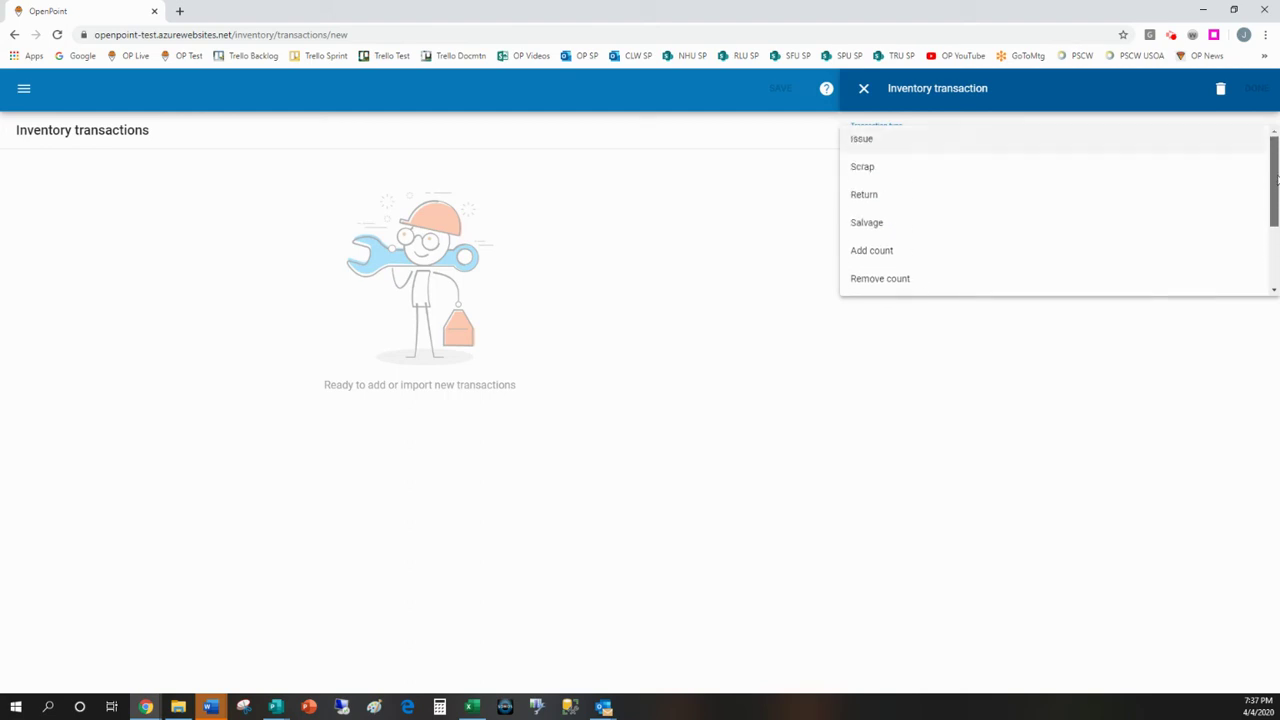
left_click(875, 226)
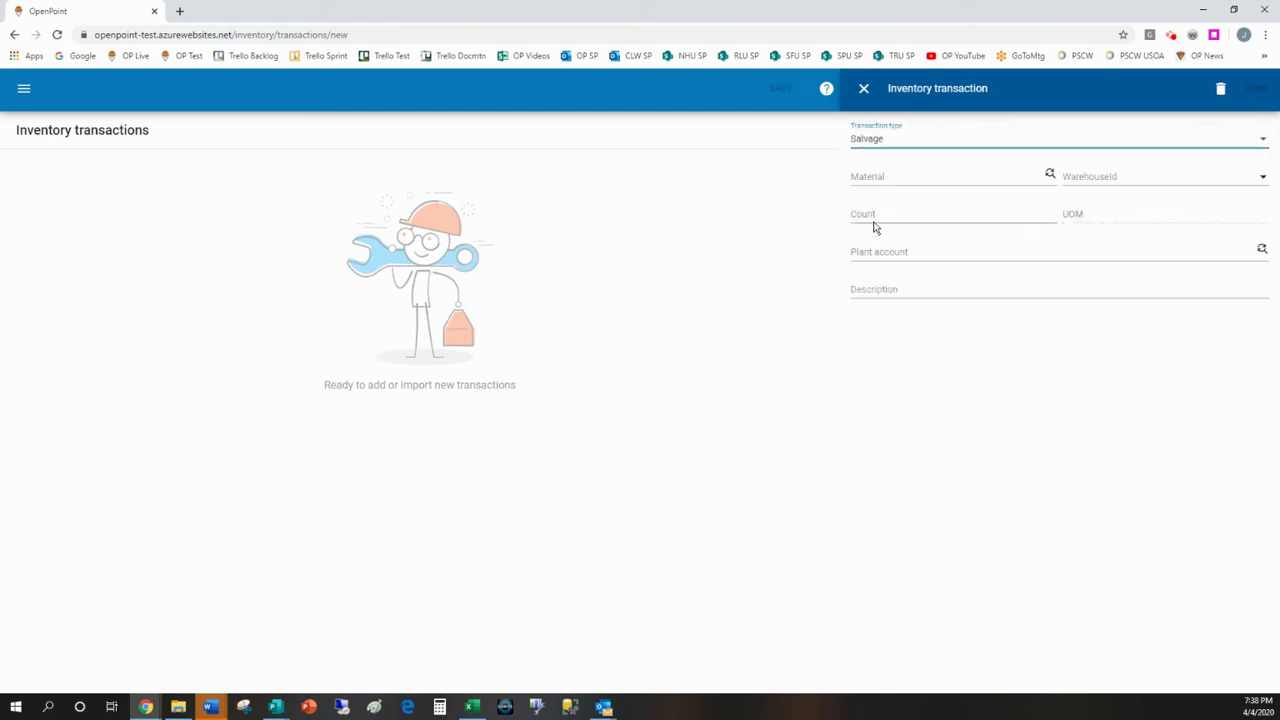
left_click(858, 173)
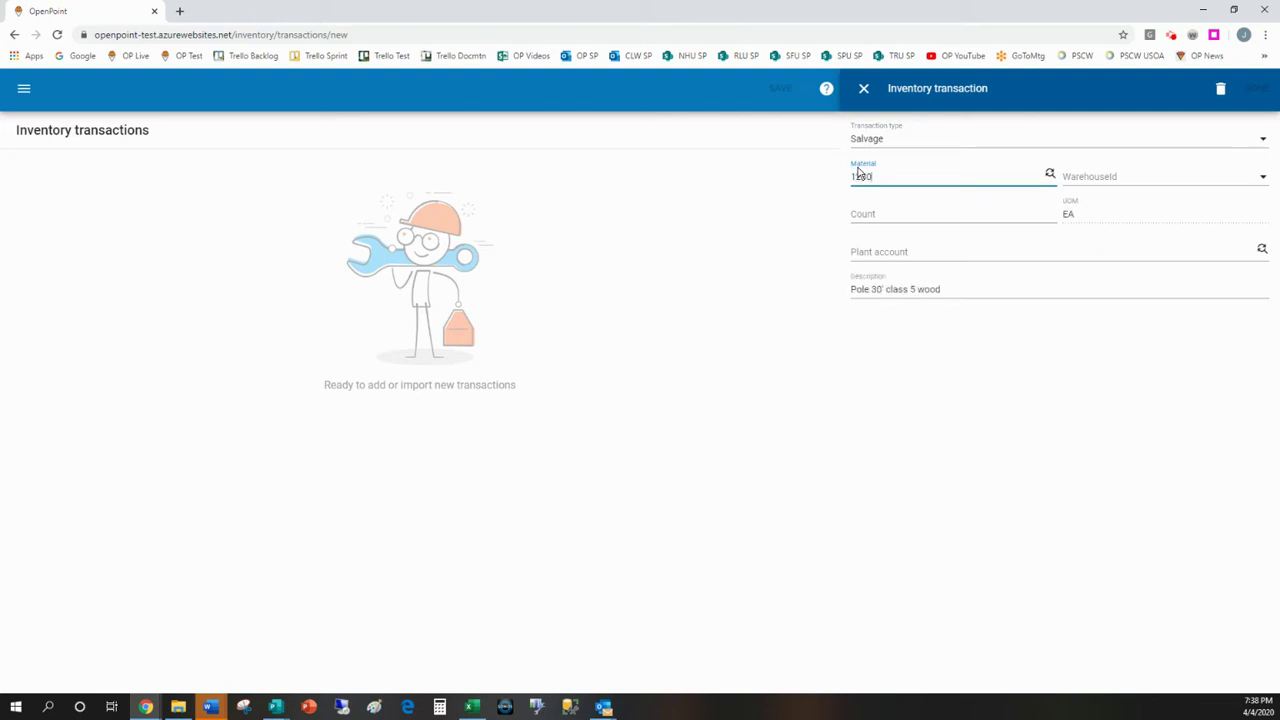
key("Tab")
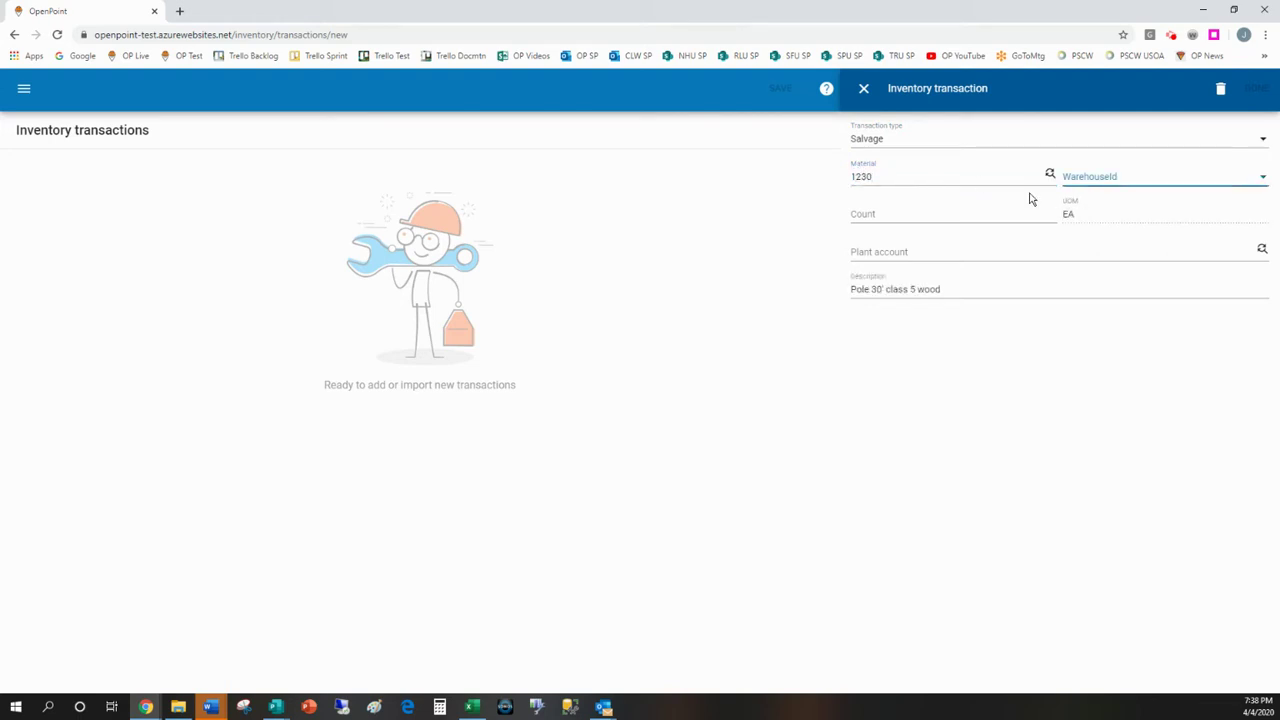
left_click(1258, 178)
left_click(1086, 176)
Complete the material 1230 salvage transaction with a count of 2 and plant account 111.3640
left_click(861, 212)
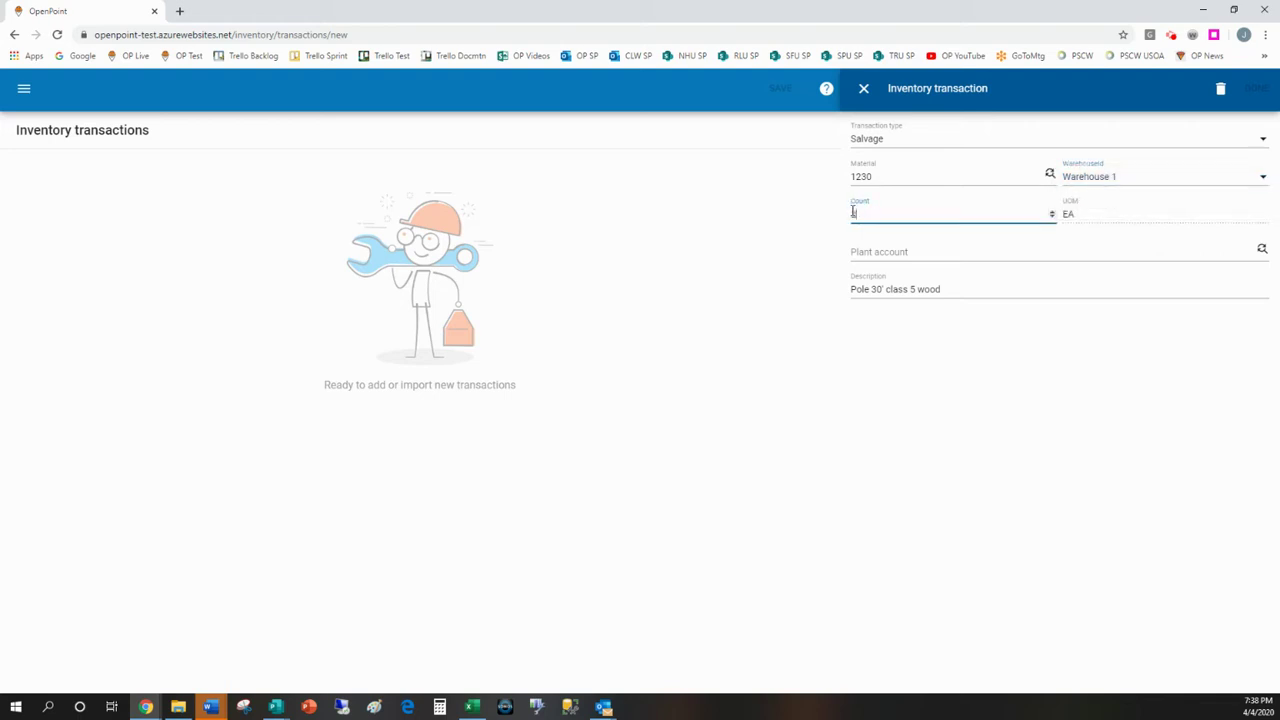
key("Tab")
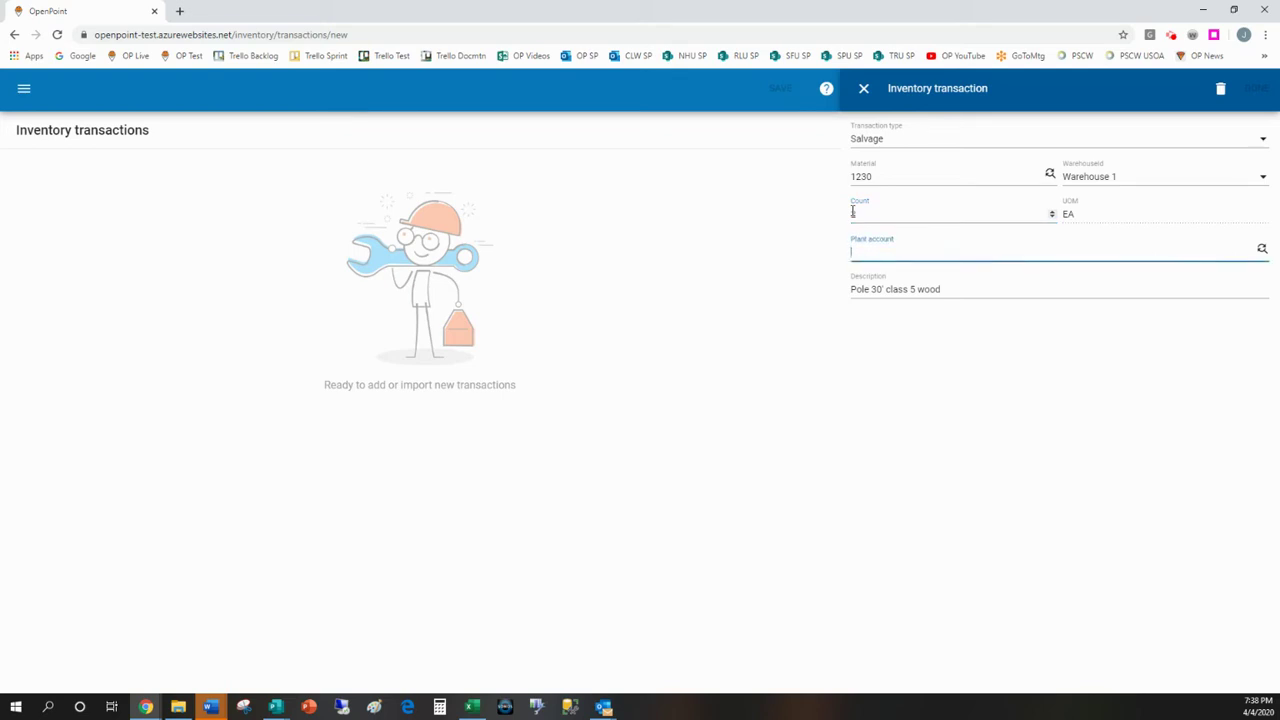
left_click(1262, 251)
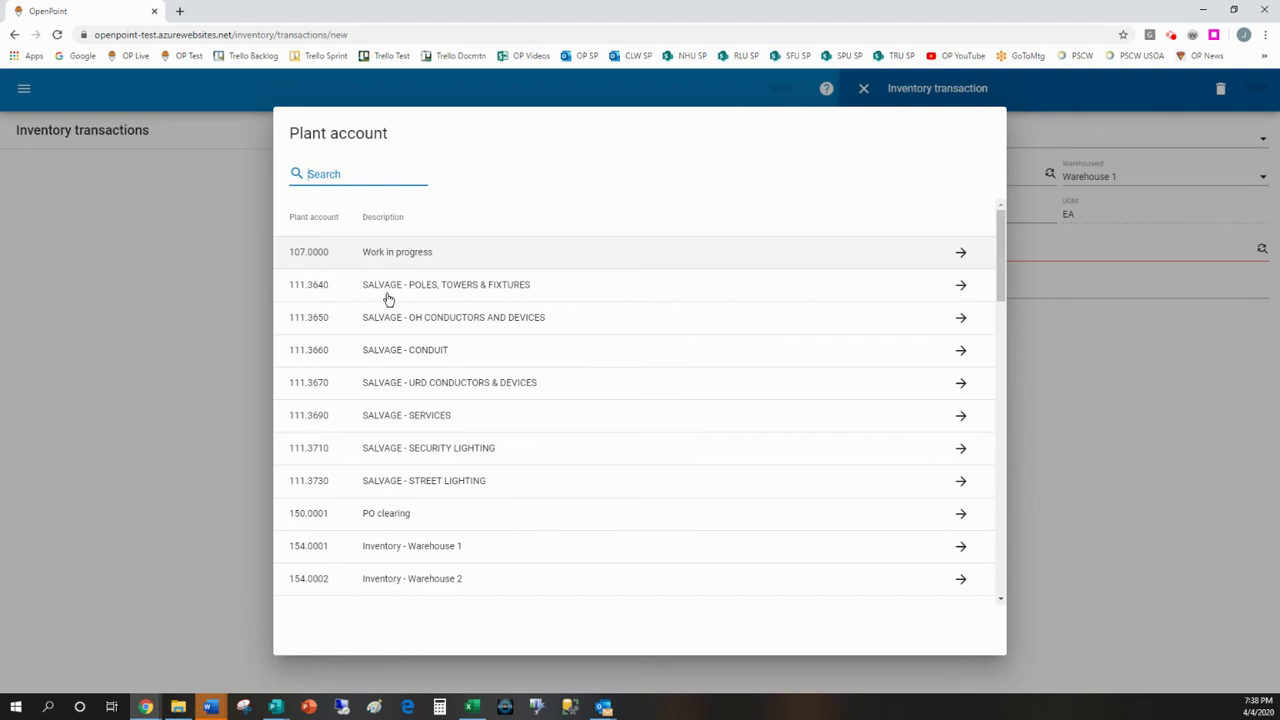
left_click(316, 287)
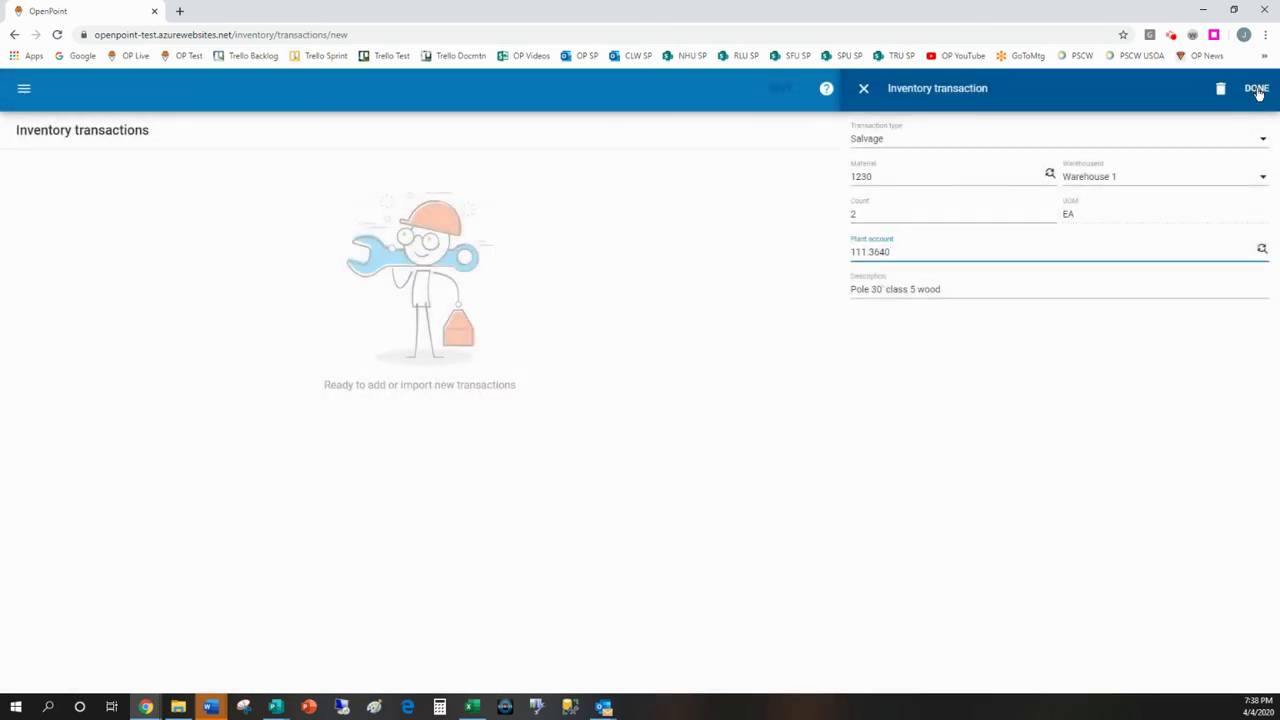
left_click(1256, 90)
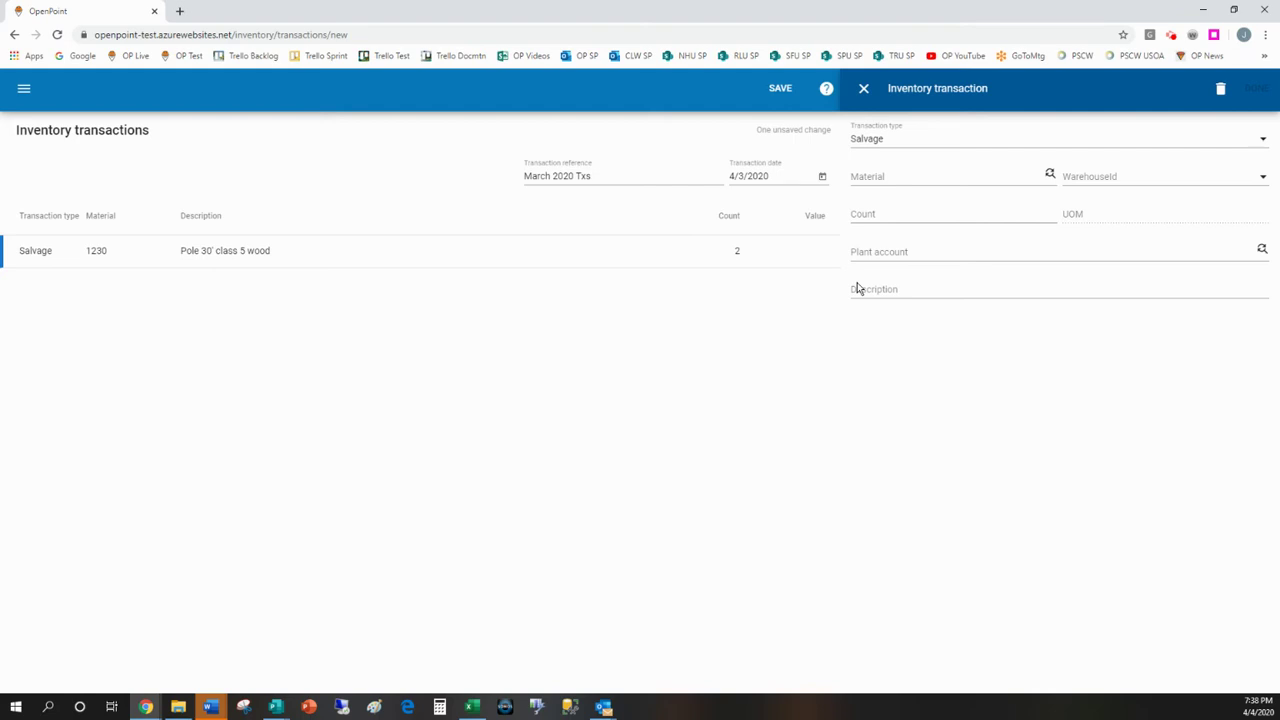
Search the materials for "cutout" and choose 9110, Cutout fuse 15KV, for the next salvage transaction
left_click(860, 176)
left_click(1050, 176)
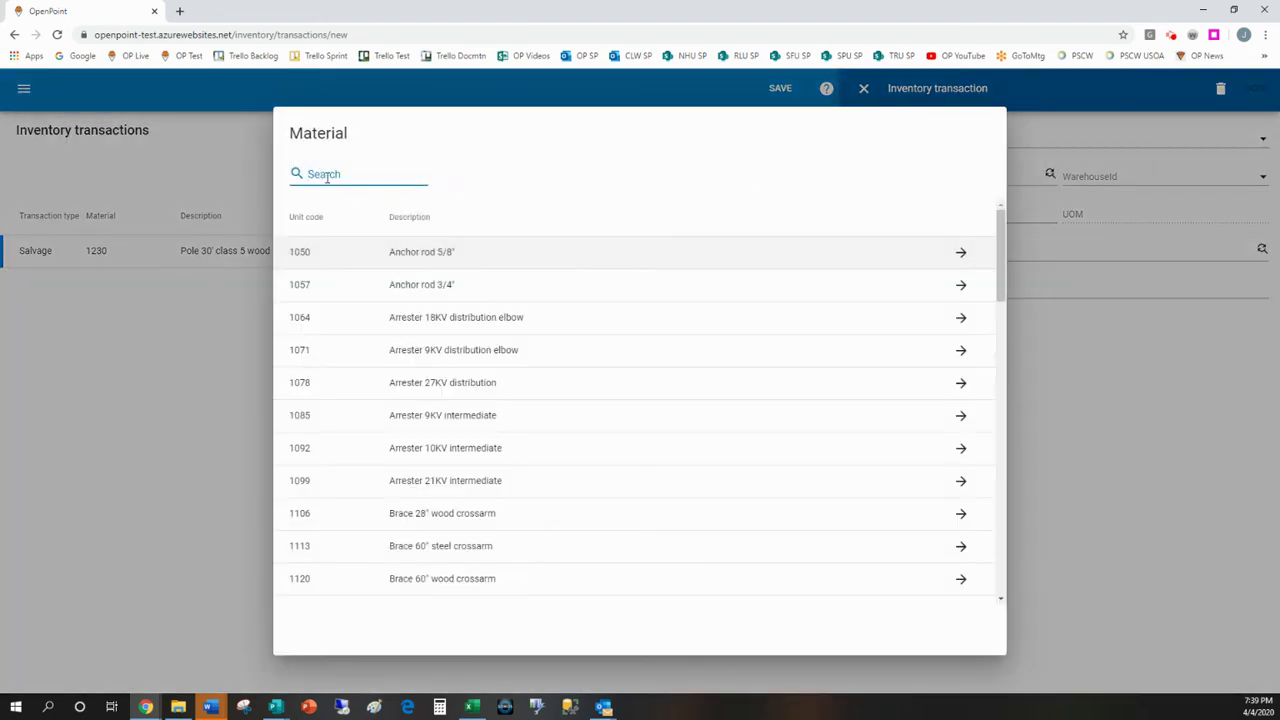
type("cutout")
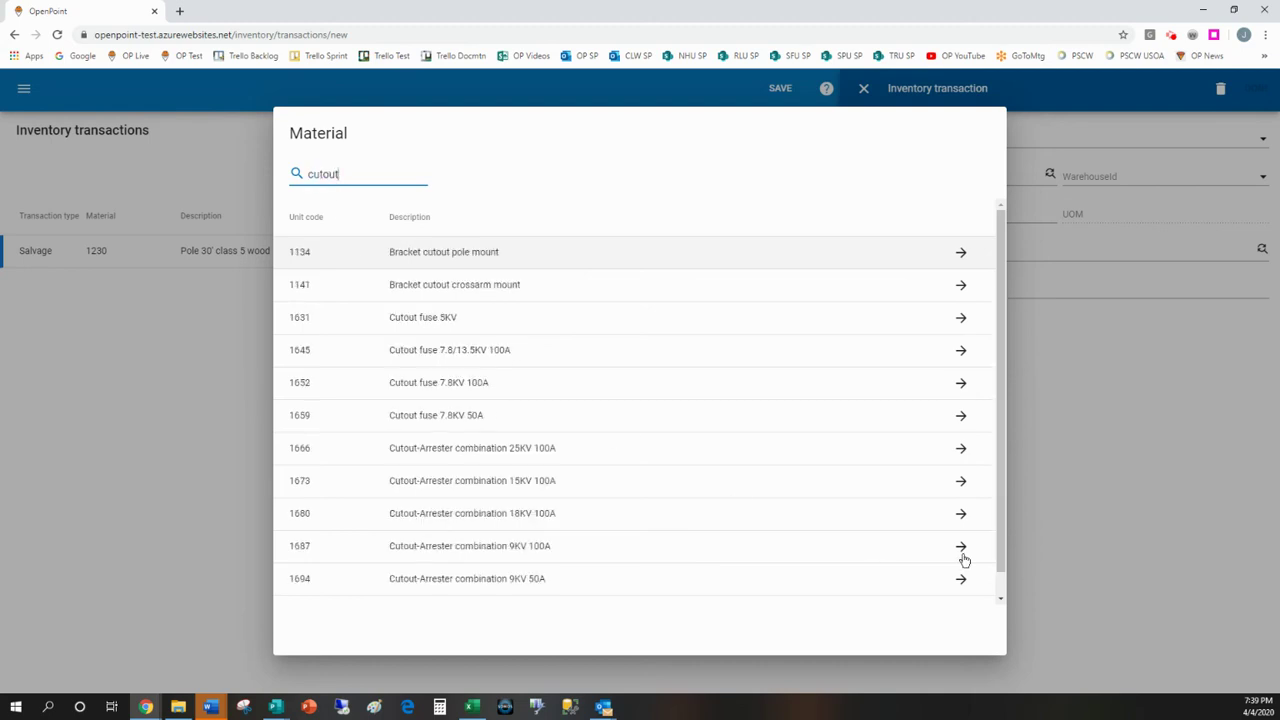
scroll(1000, 483, "down", 1)
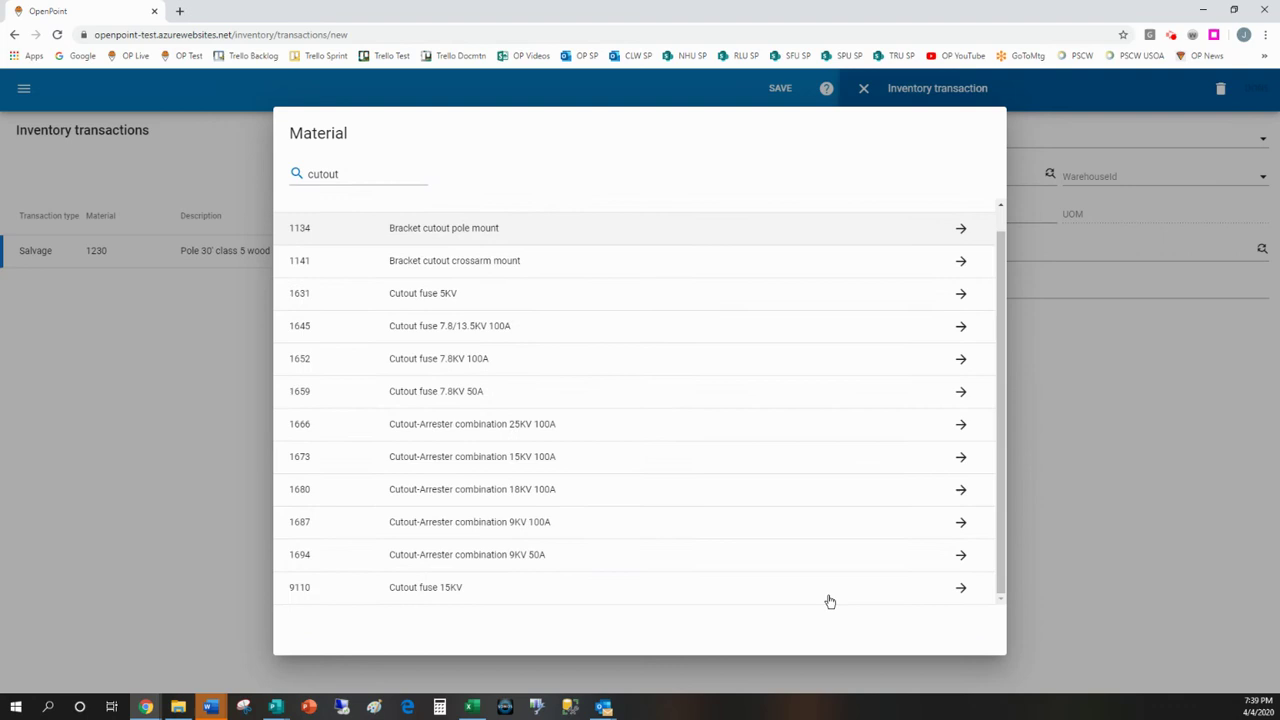
left_click(302, 588)
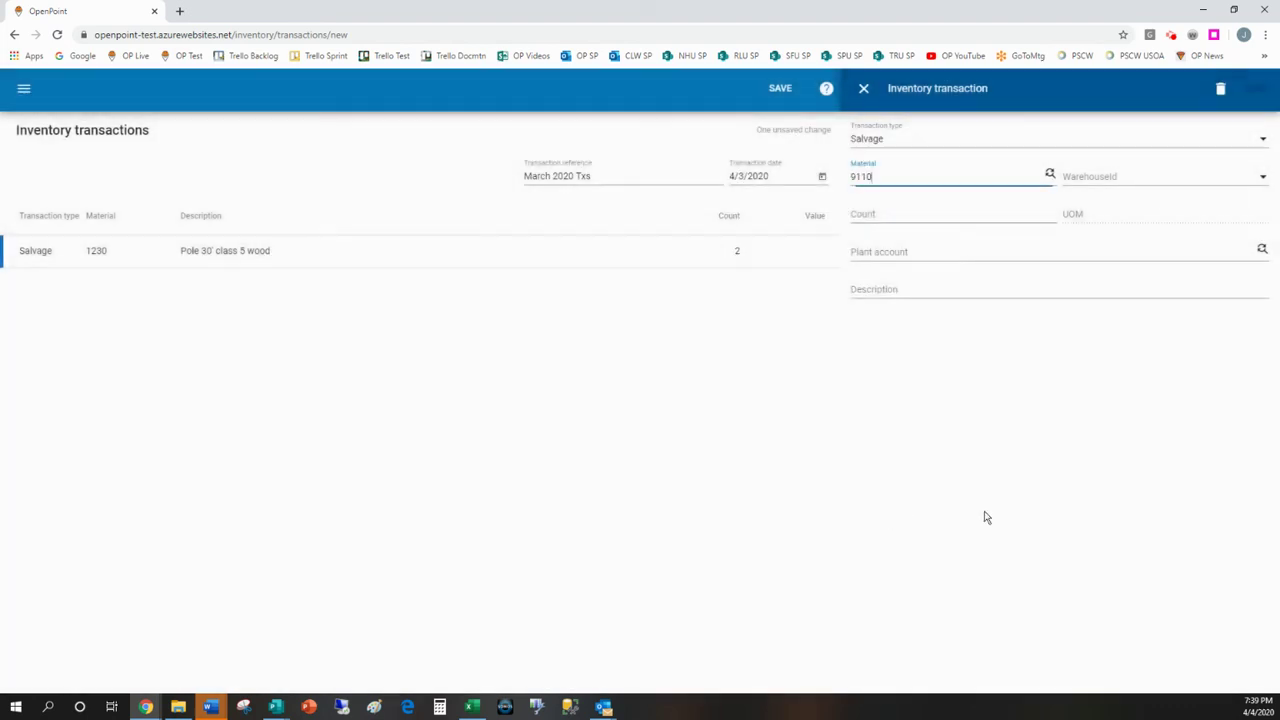
Complete the cutout fuse salvage transaction with Warehouse 1, a count of 10 and plant account 111.365
left_click(1095, 180)
key("Down")
key("Down")
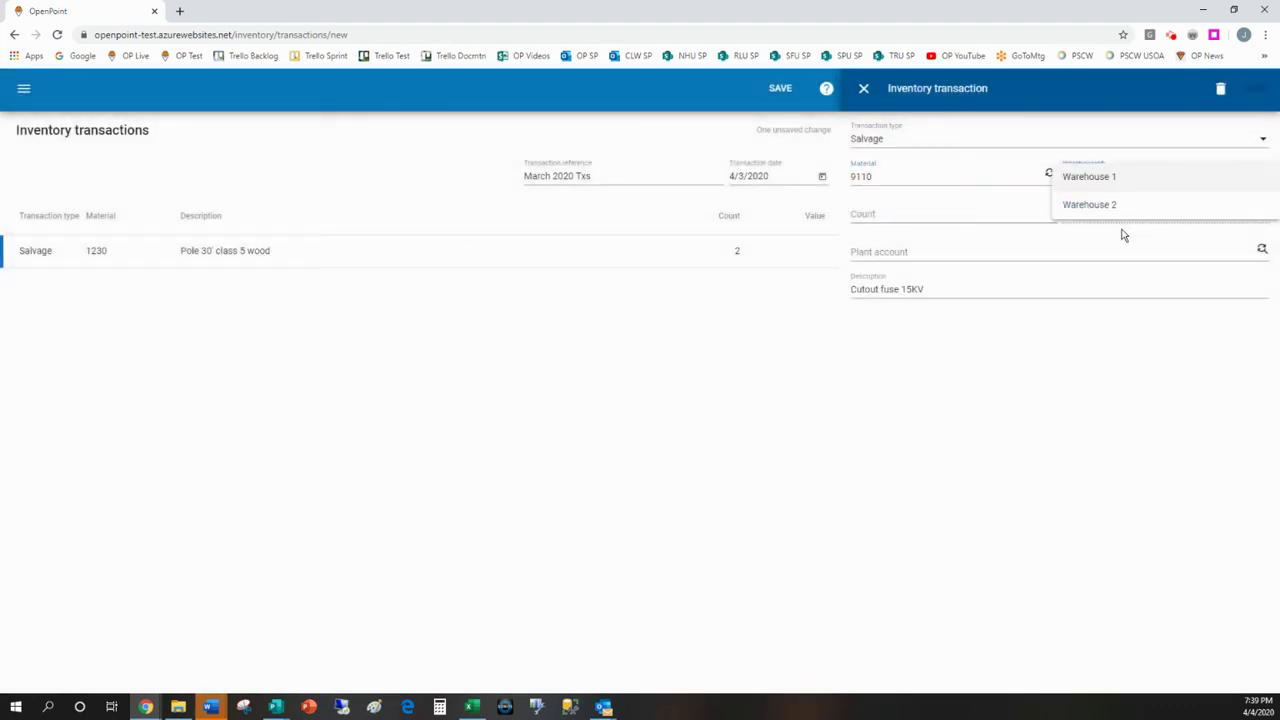
key("Tab")
type("10")
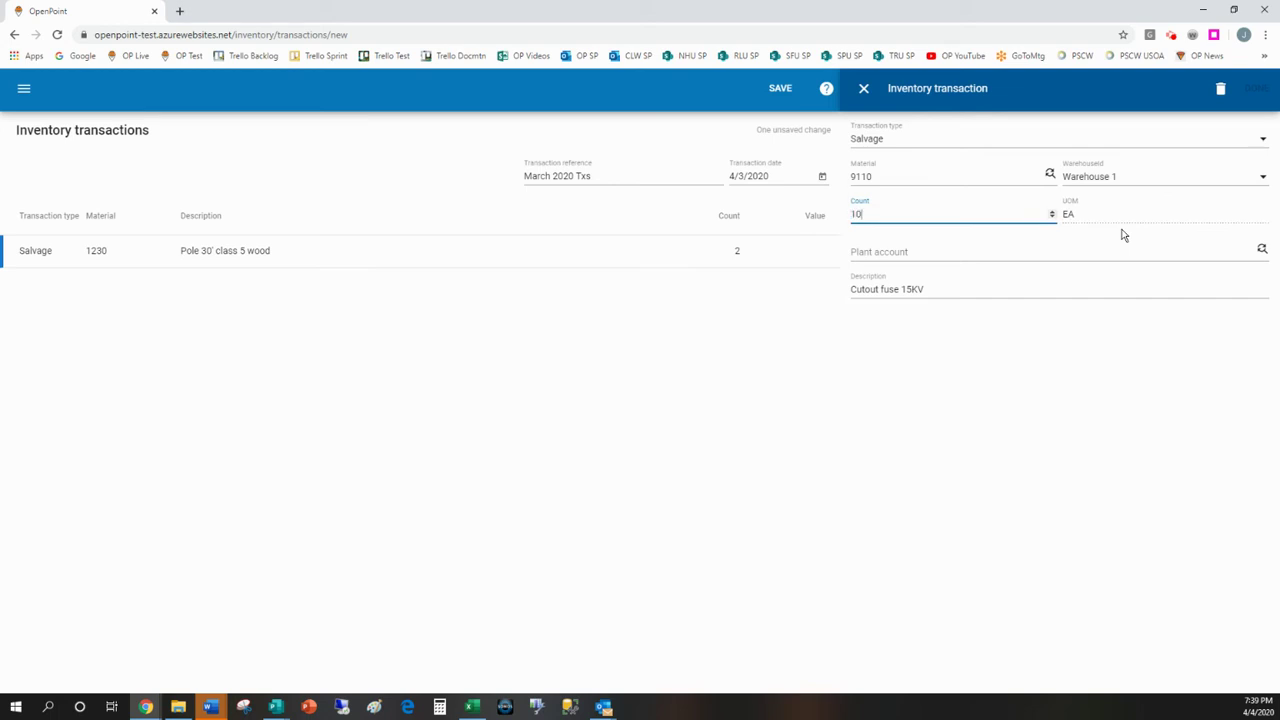
key("Tab")
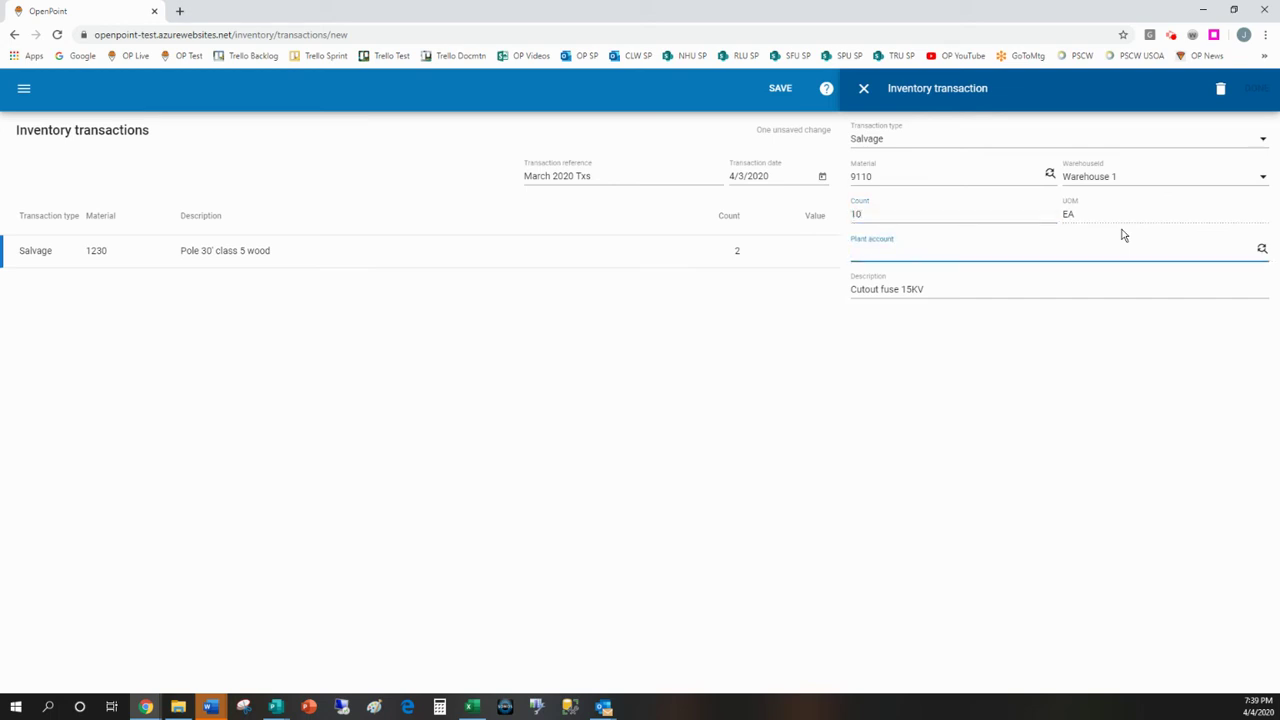
type("111.365")
left_click(1252, 92)
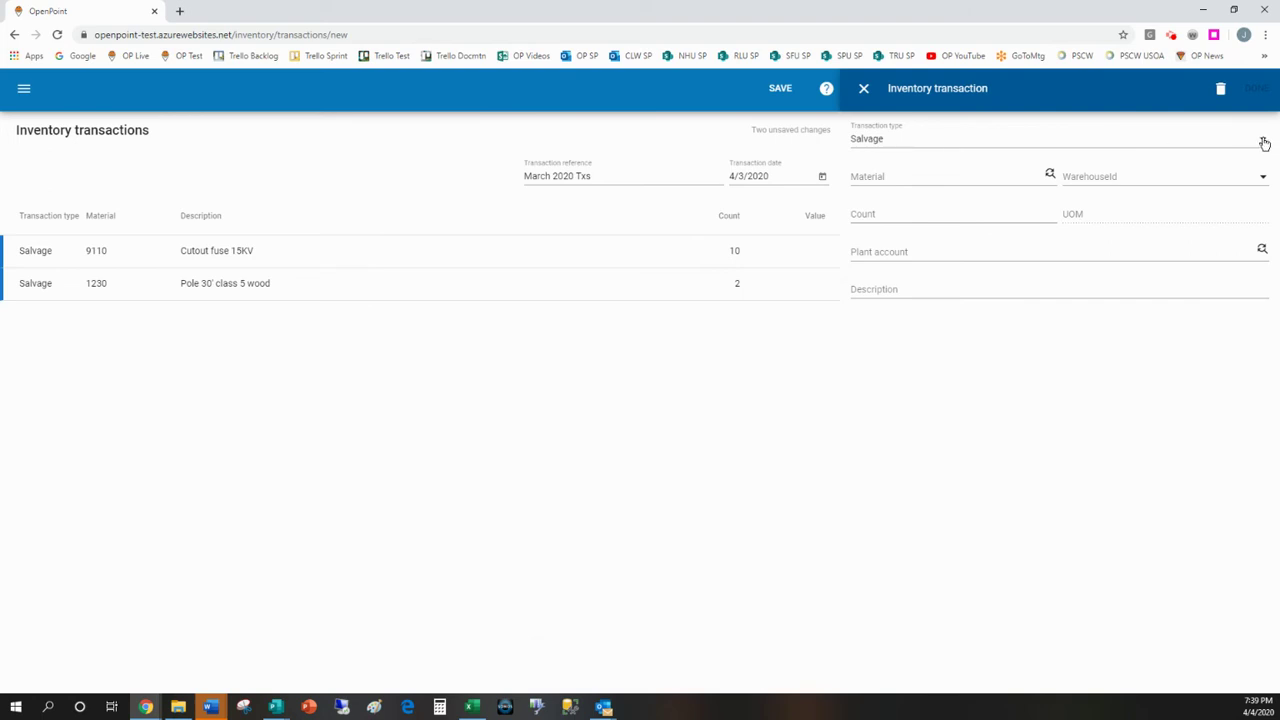
Set the next transaction's type to Issue, its material to 50000 and its warehouse to Warehouse 1
left_click(1264, 144)
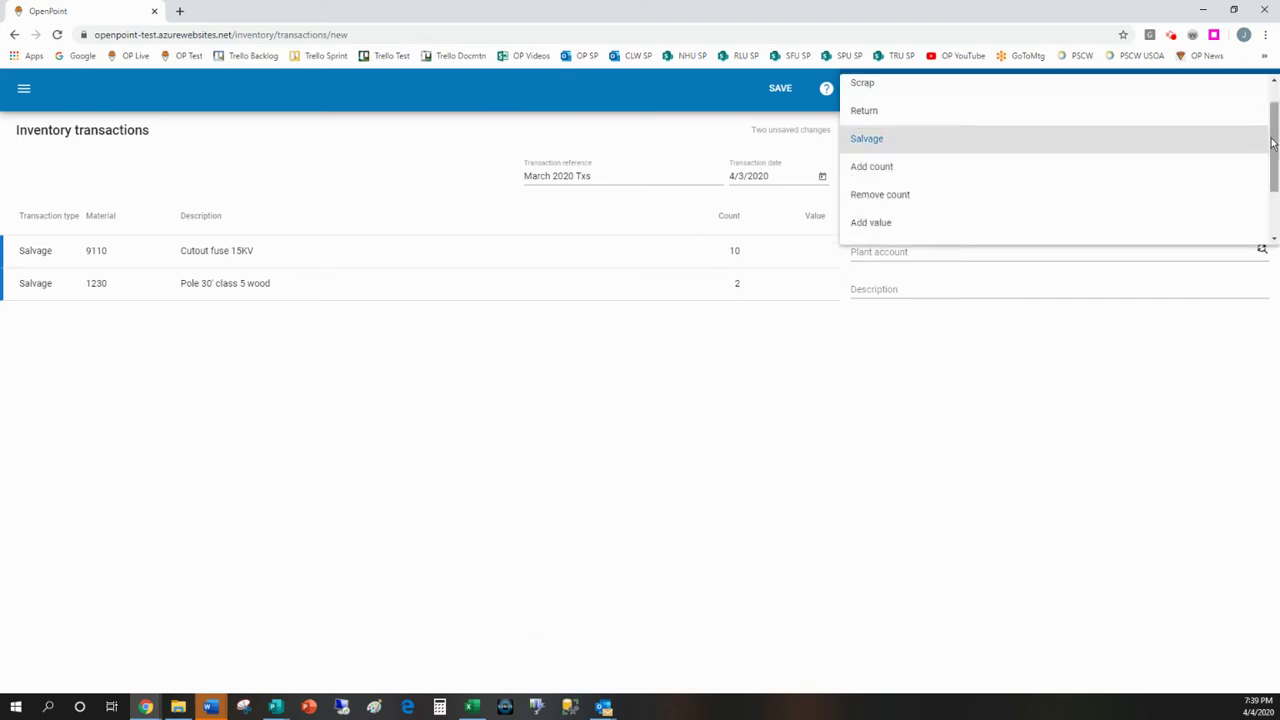
left_click_drag(1273, 143, 1273, 93)
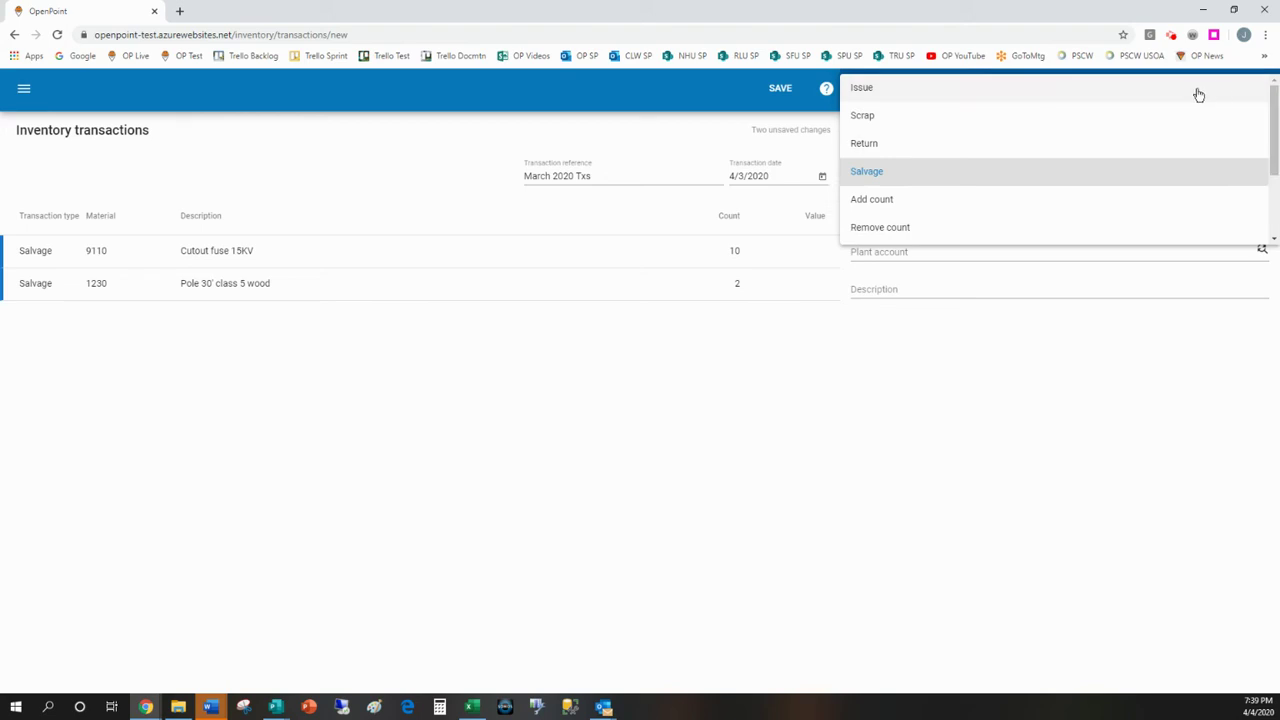
left_click(866, 90)
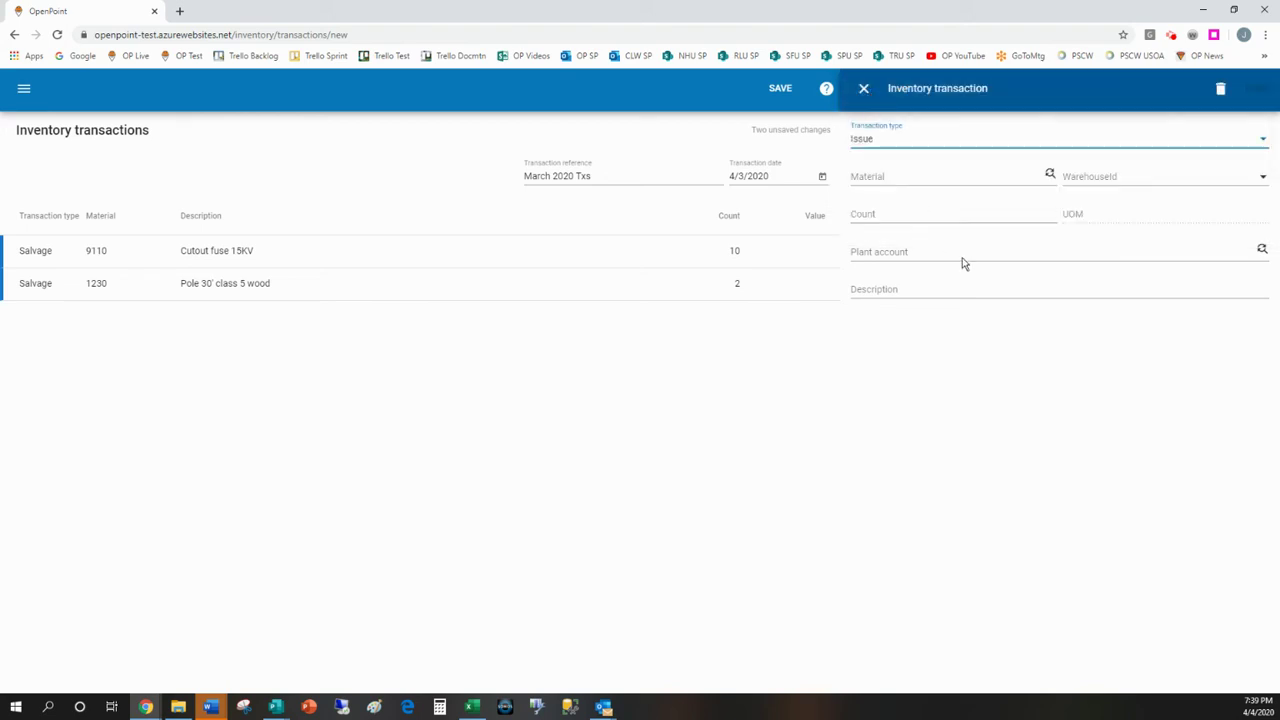
left_click(849, 178)
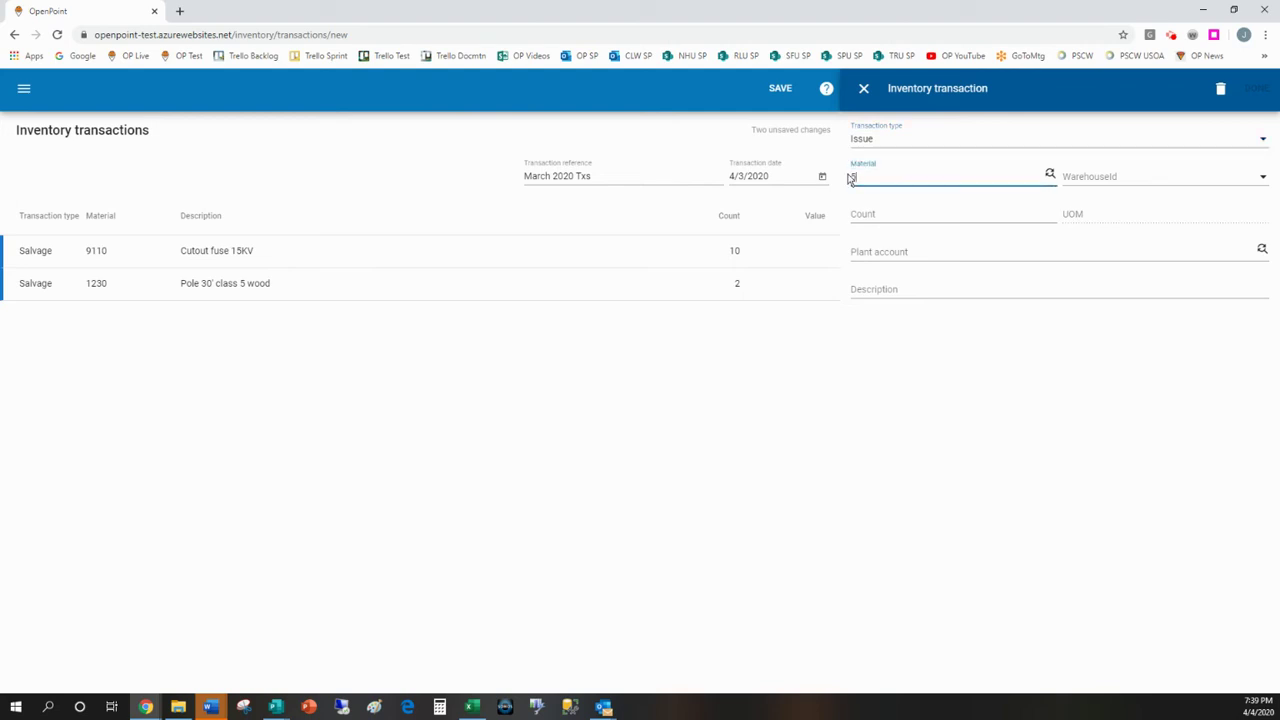
type("50000")
key("Tab")
key("Down")
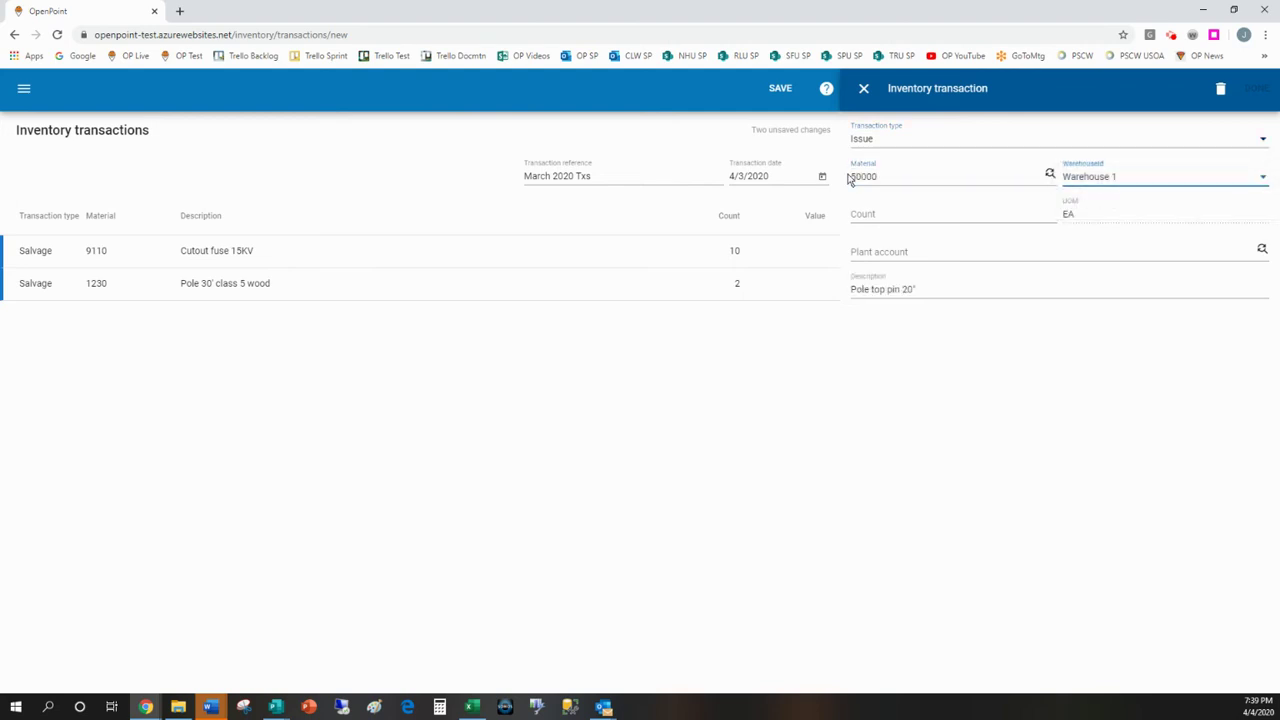
Complete the material 50000 issue transaction with a count of 5 and plant account 593.01
key("Tab")
type("5")
key("Tab")
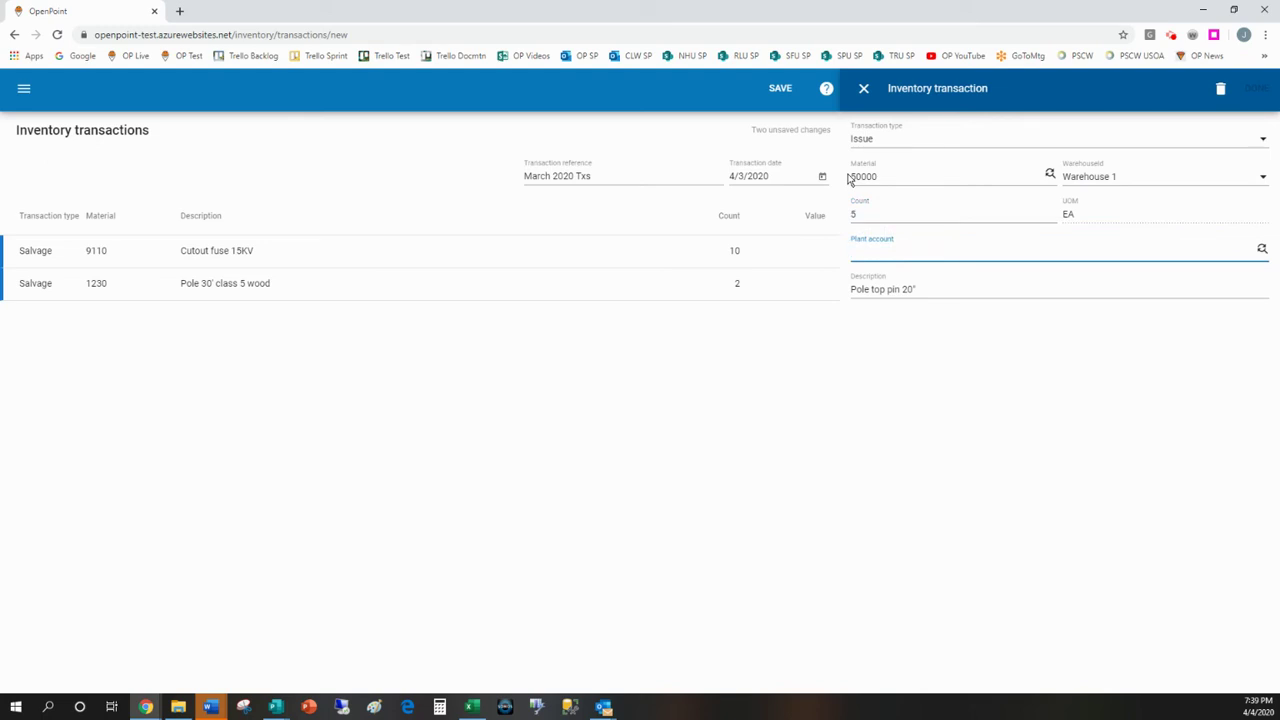
type("593.01")
left_click(1258, 88)
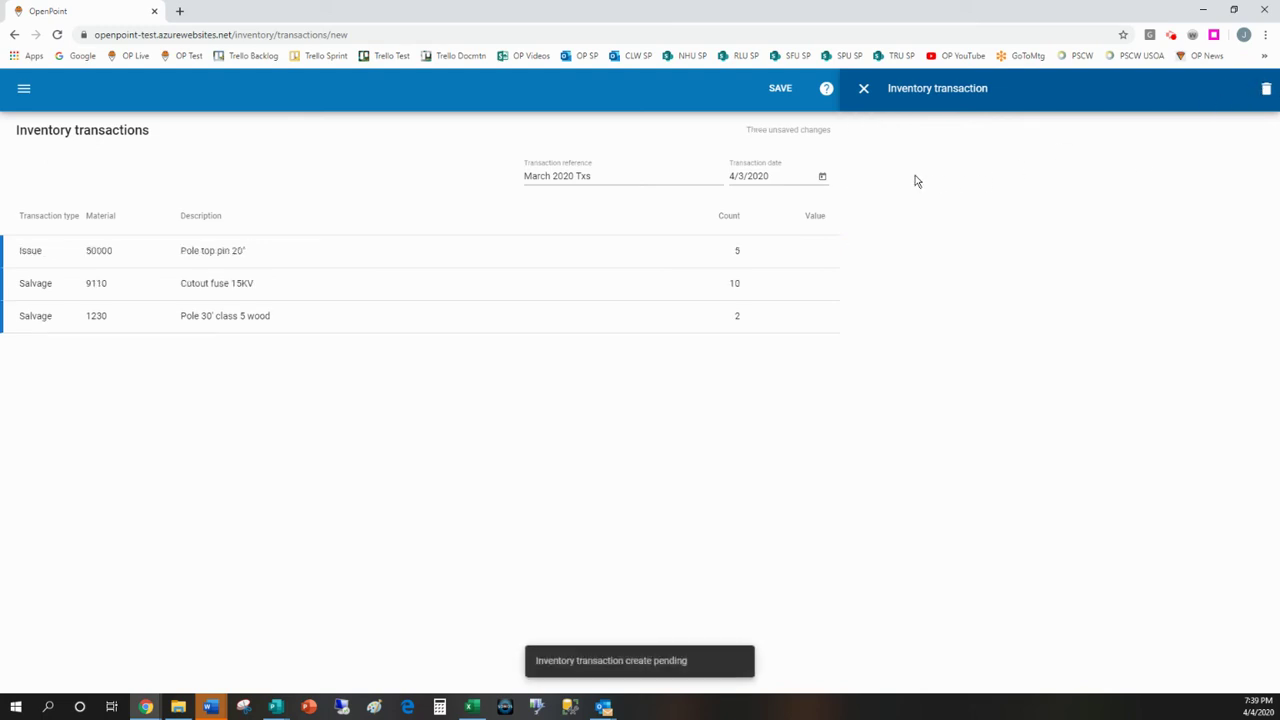
Add an issue transaction for material 65001 from Warehouse 1 with a count of 2 and plant account 593.01
left_click(859, 176)
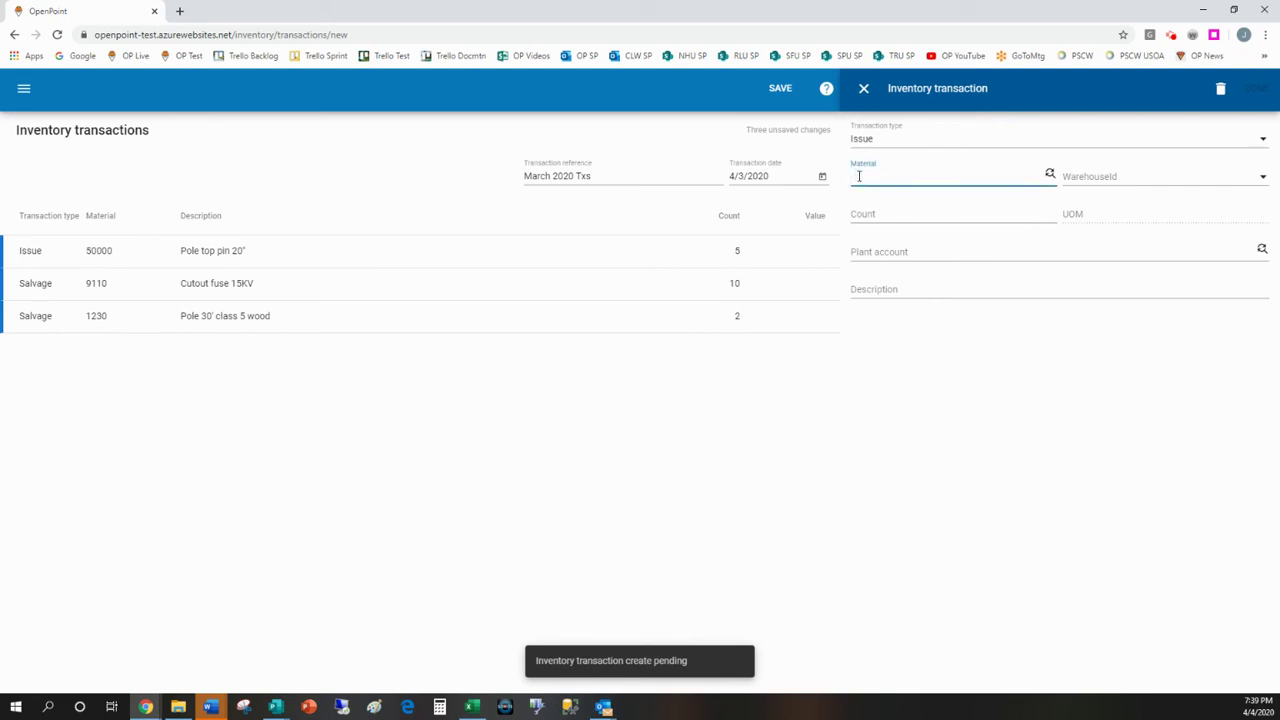
type("60001")
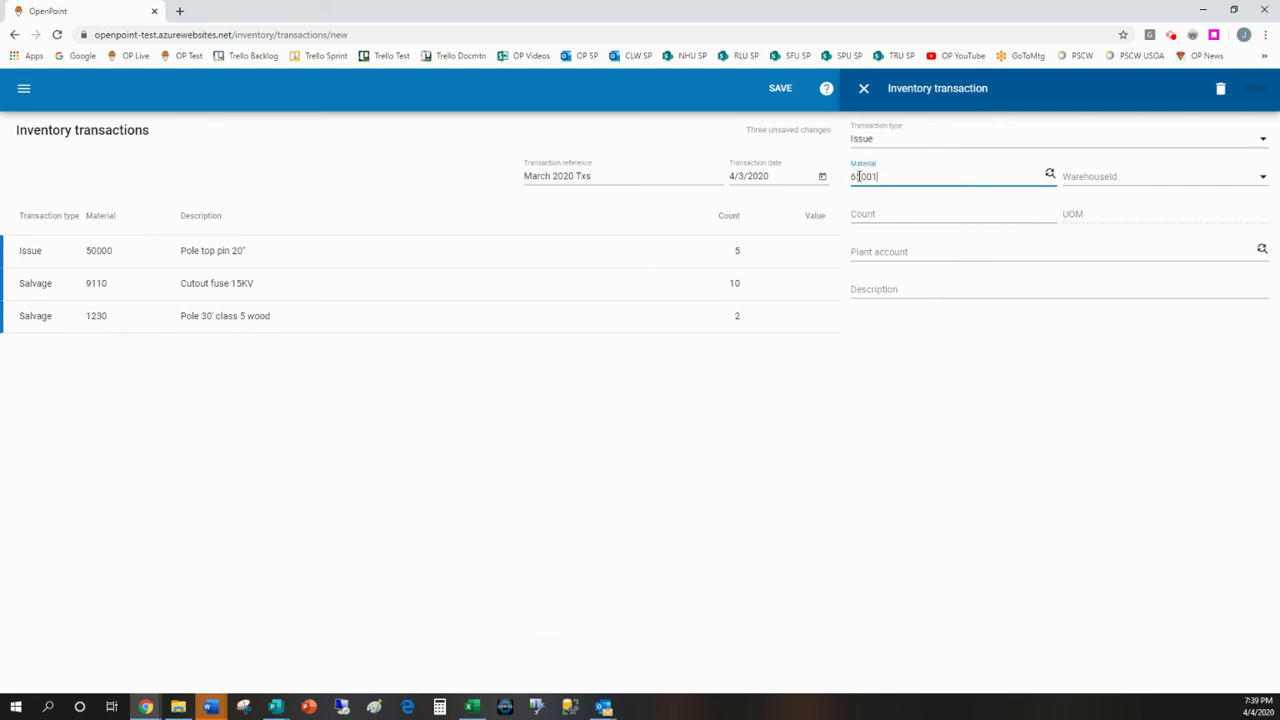
key("Tab")
key("Tab")
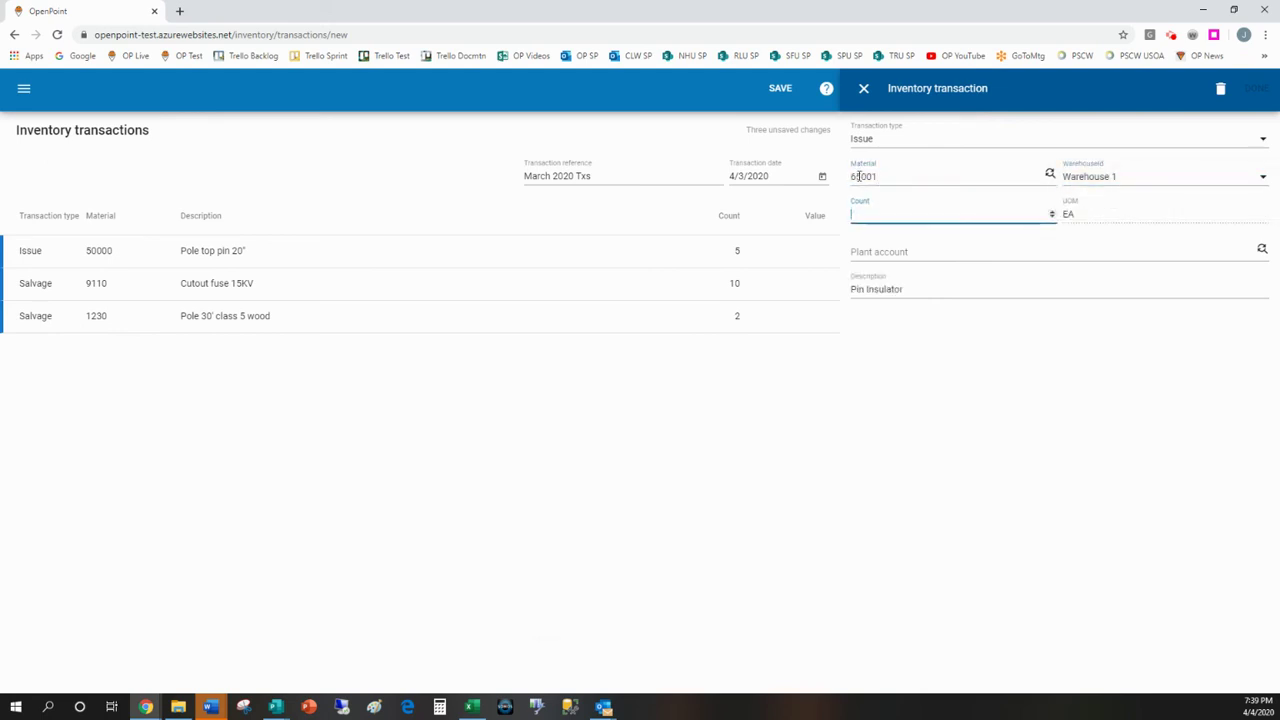
type("2")
key("Tab")
type("593")
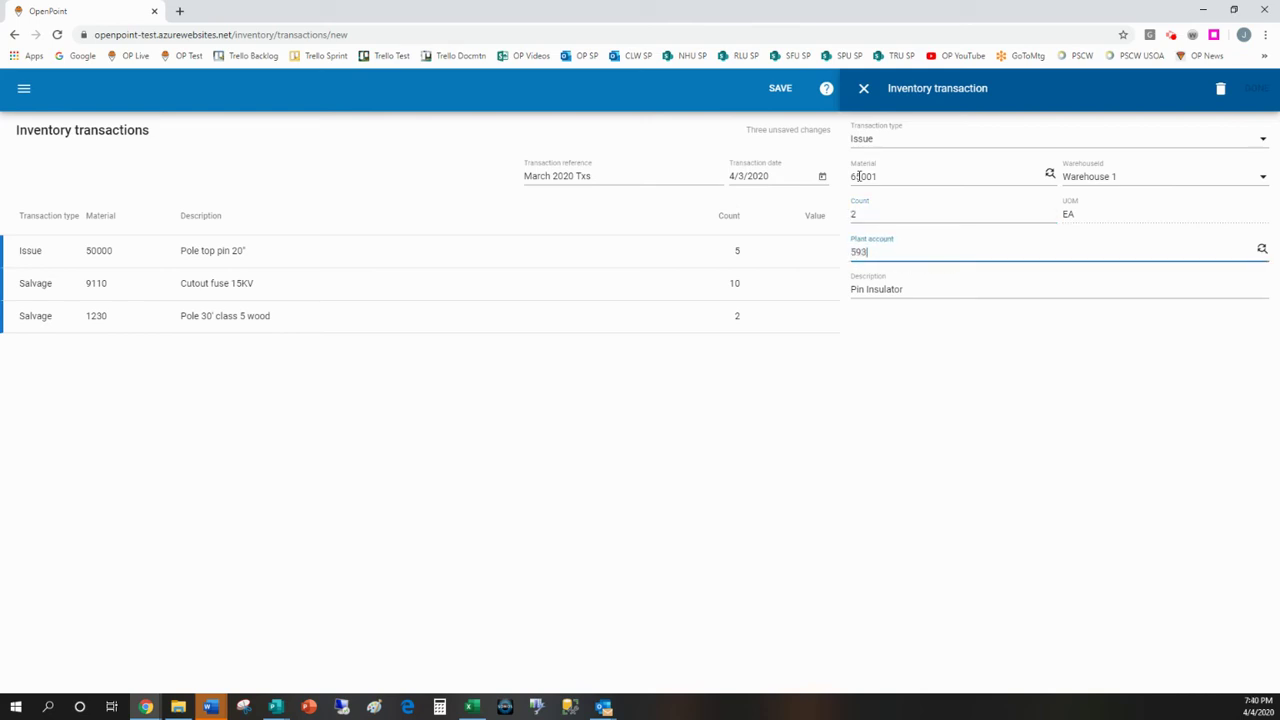
type(".01")
left_click(1256, 90)
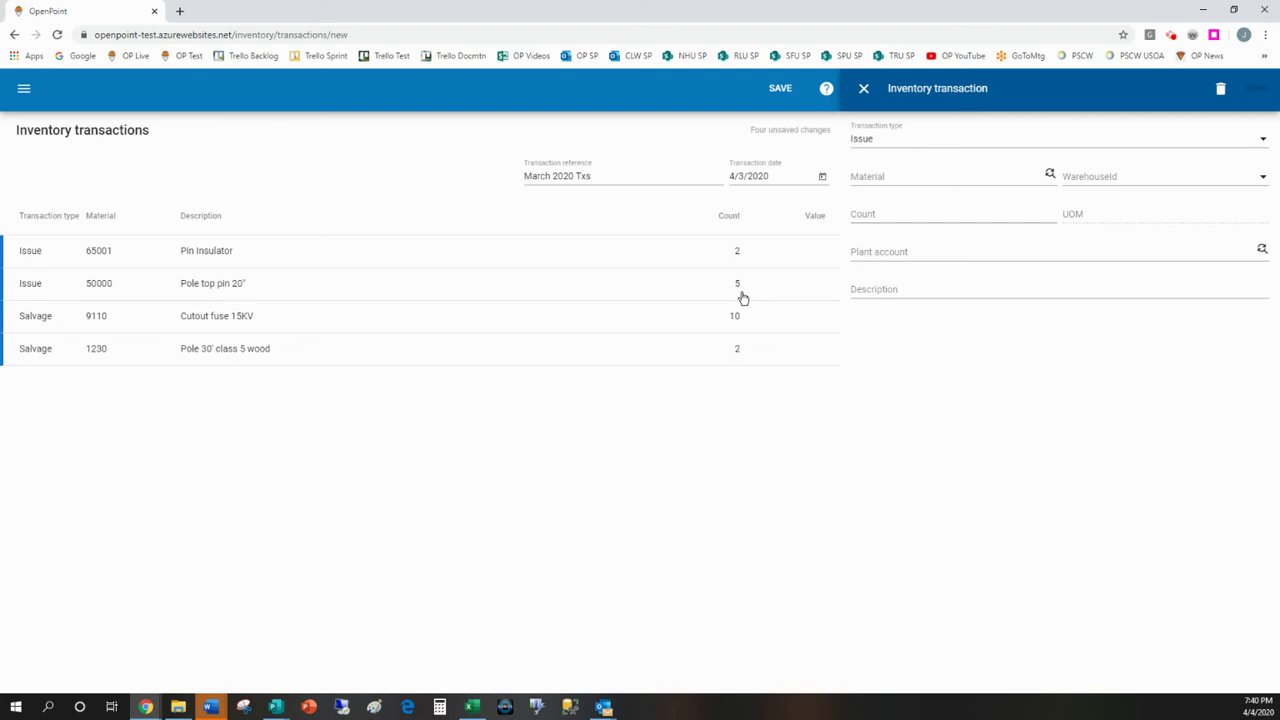
Add another issue transaction for material 50000 from Warehouse 1 with a count of 85 and plant account 593.01
left_click(866, 175)
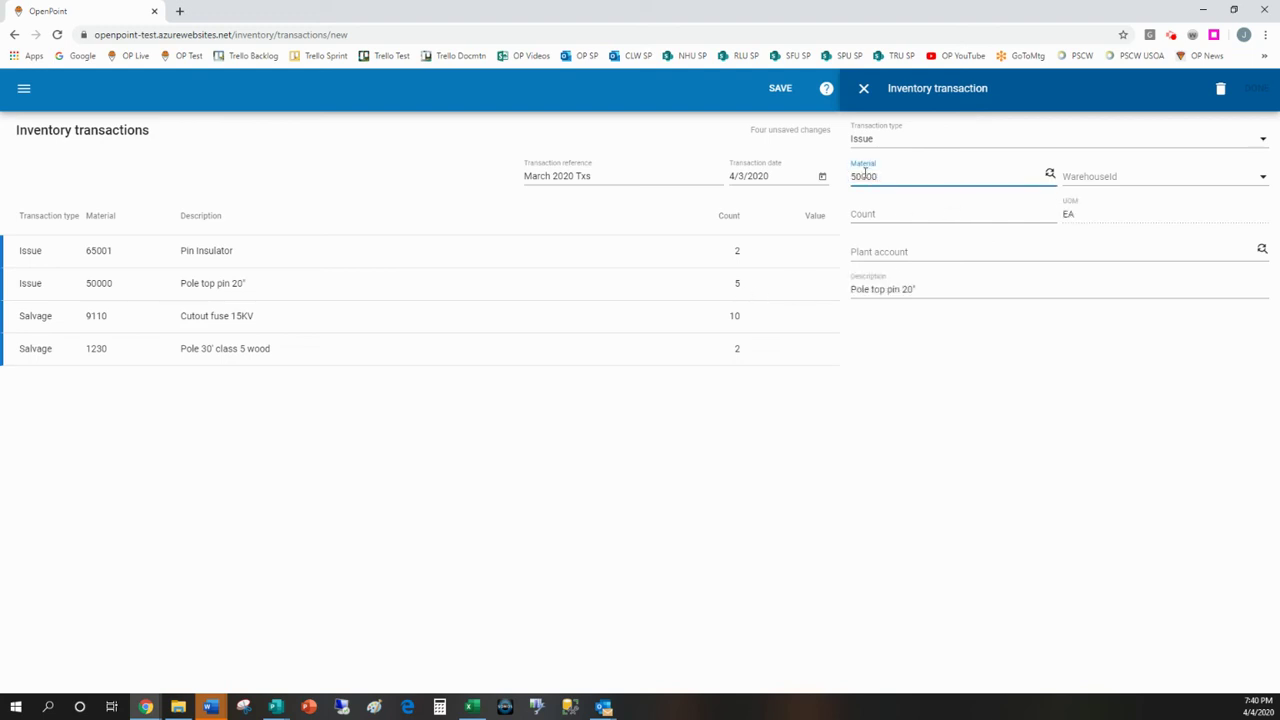
key("Tab")
key("Return")
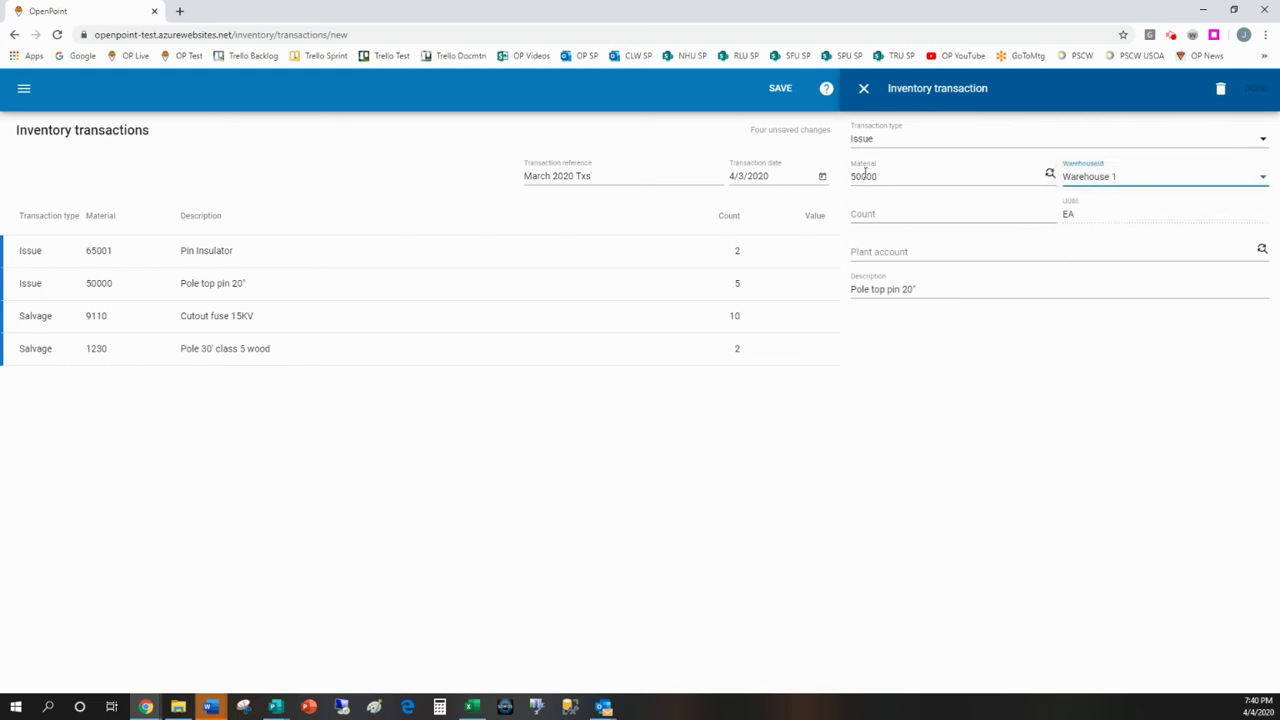
key("Tab")
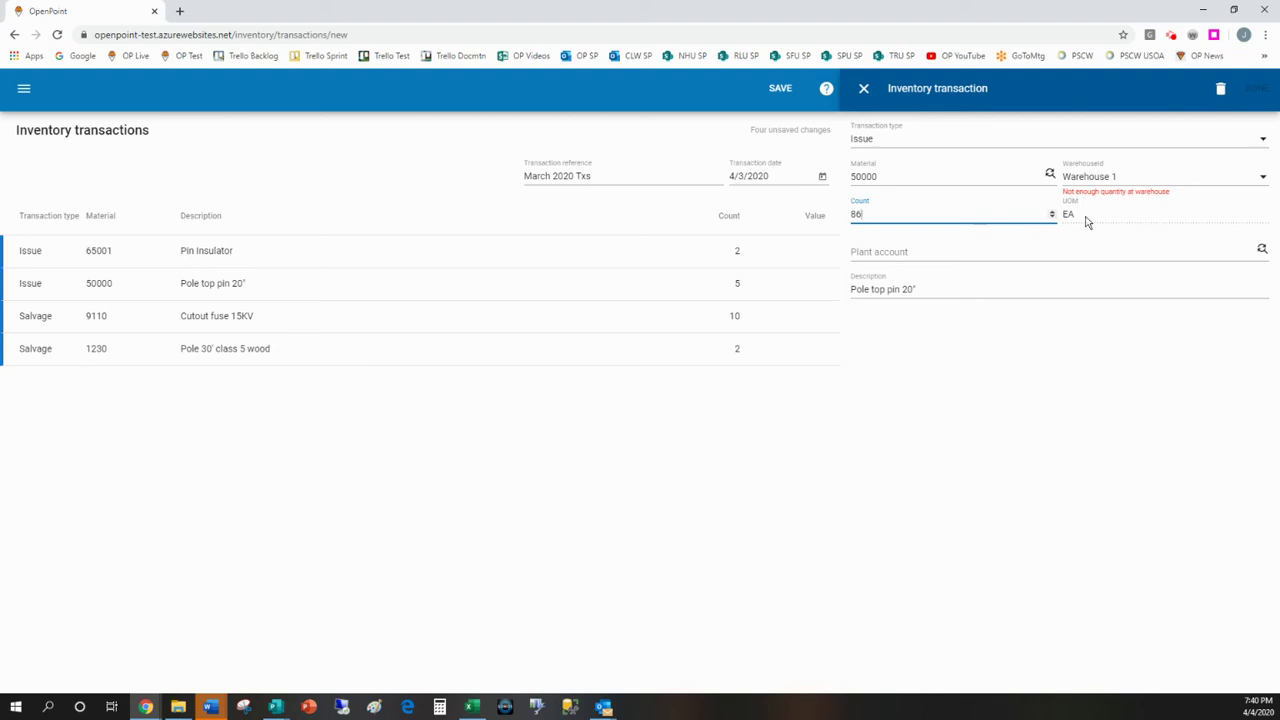
key("BackSpace")
type("5")
left_click(907, 254)
type("5")
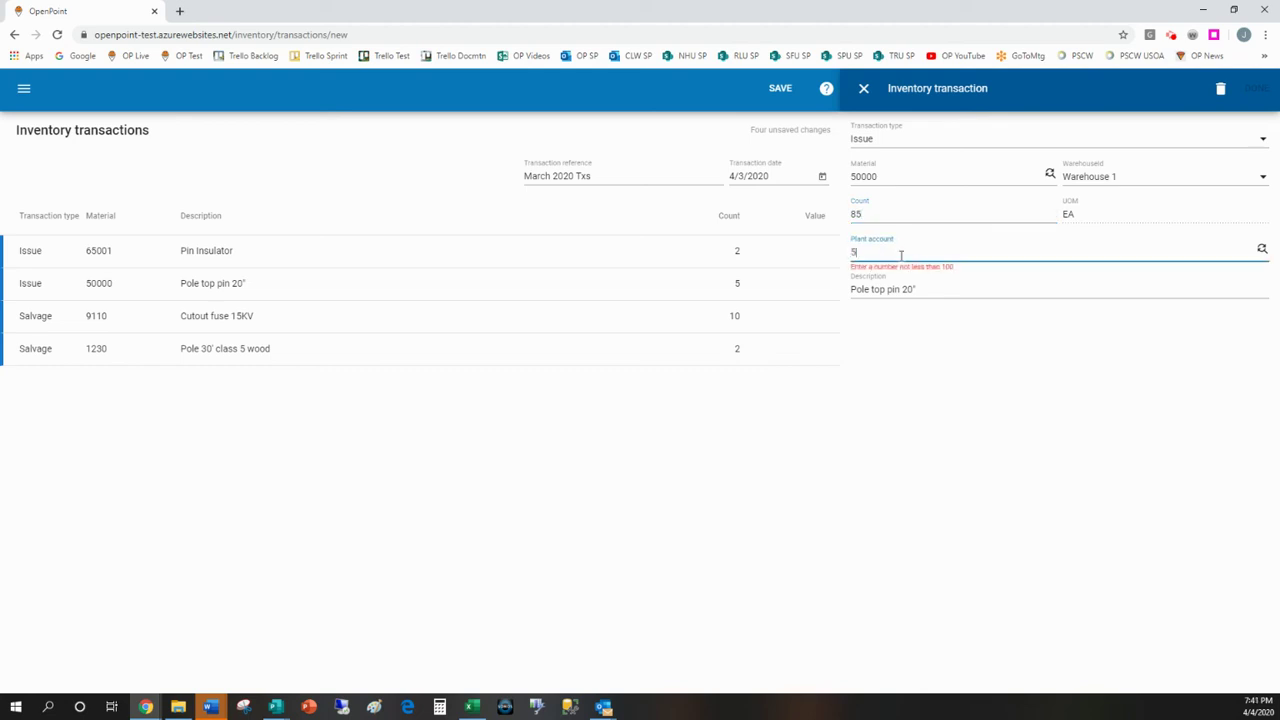
type("93.01")
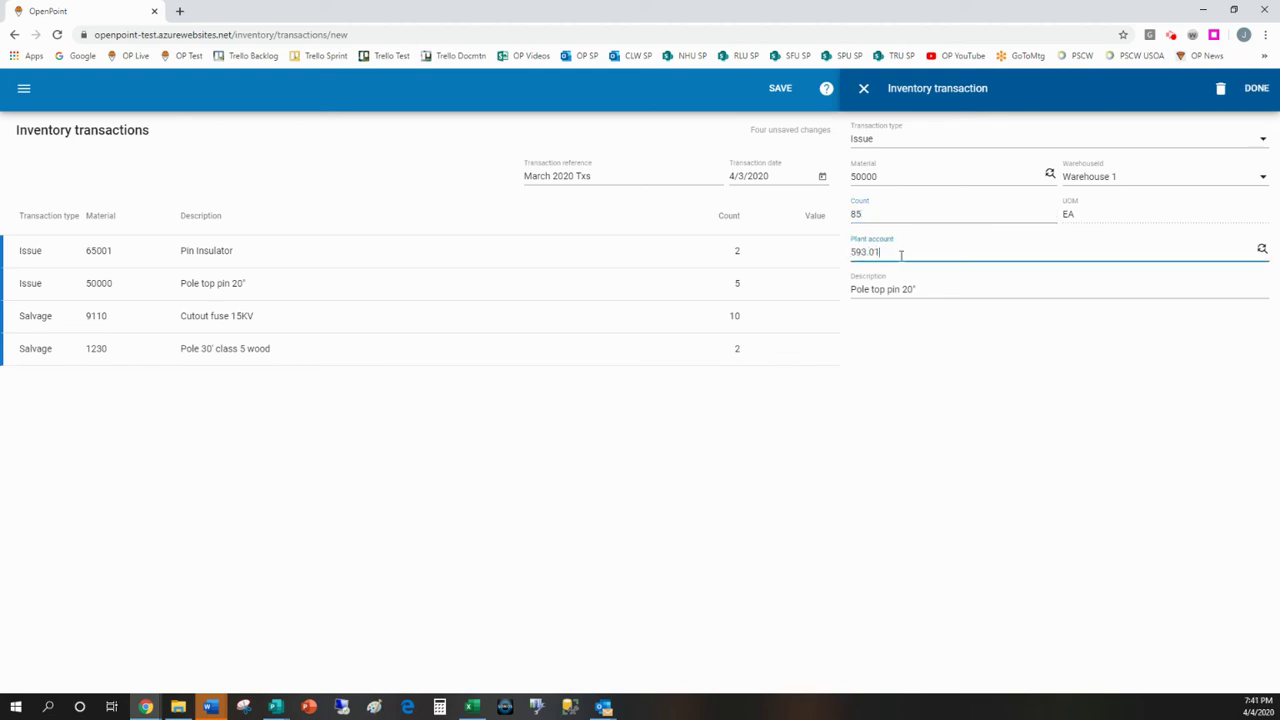
left_click(1254, 90)
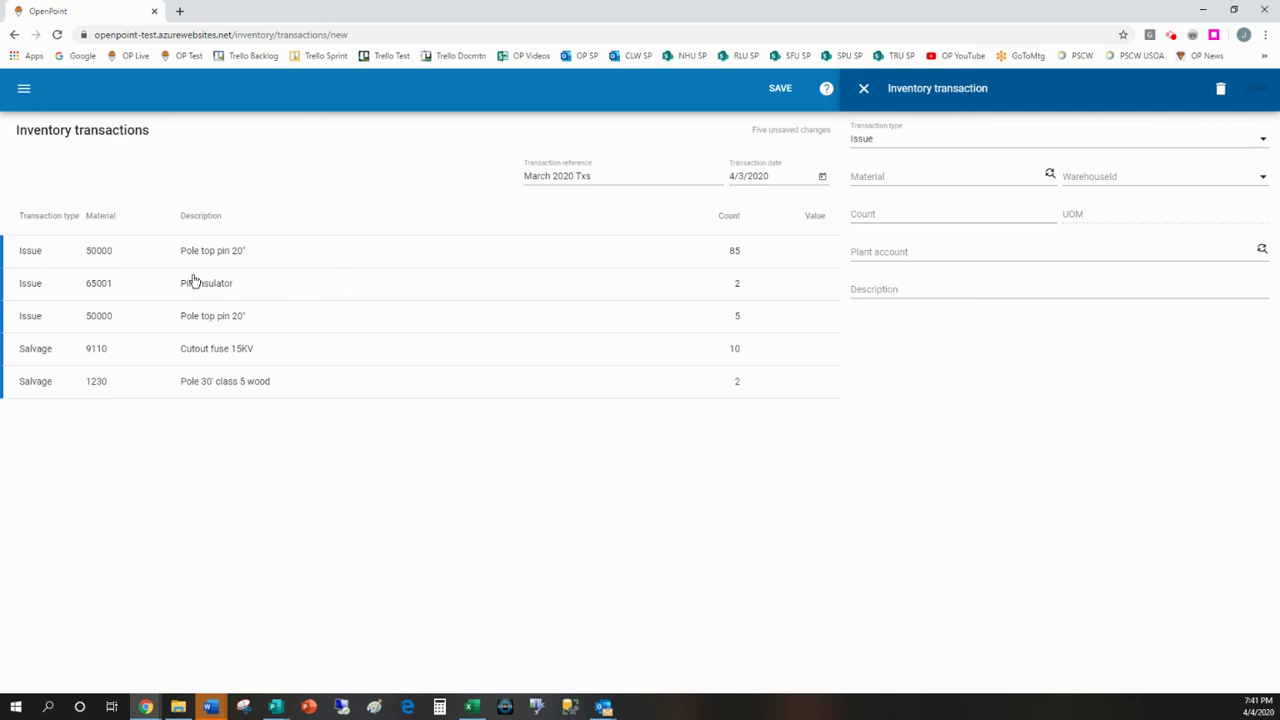
Try a count of 6 on the earlier pole top pin issue transaction, and set it back to 5
left_click(214, 322)
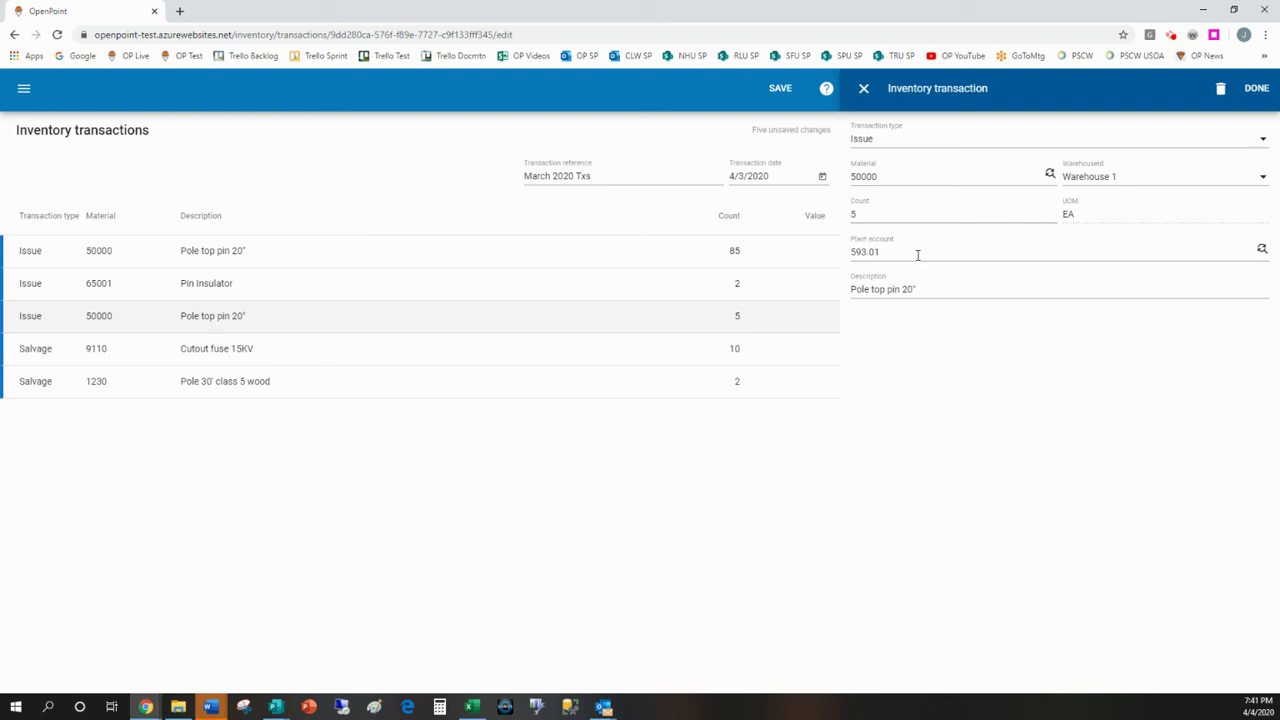
double_click(857, 213)
type("6")
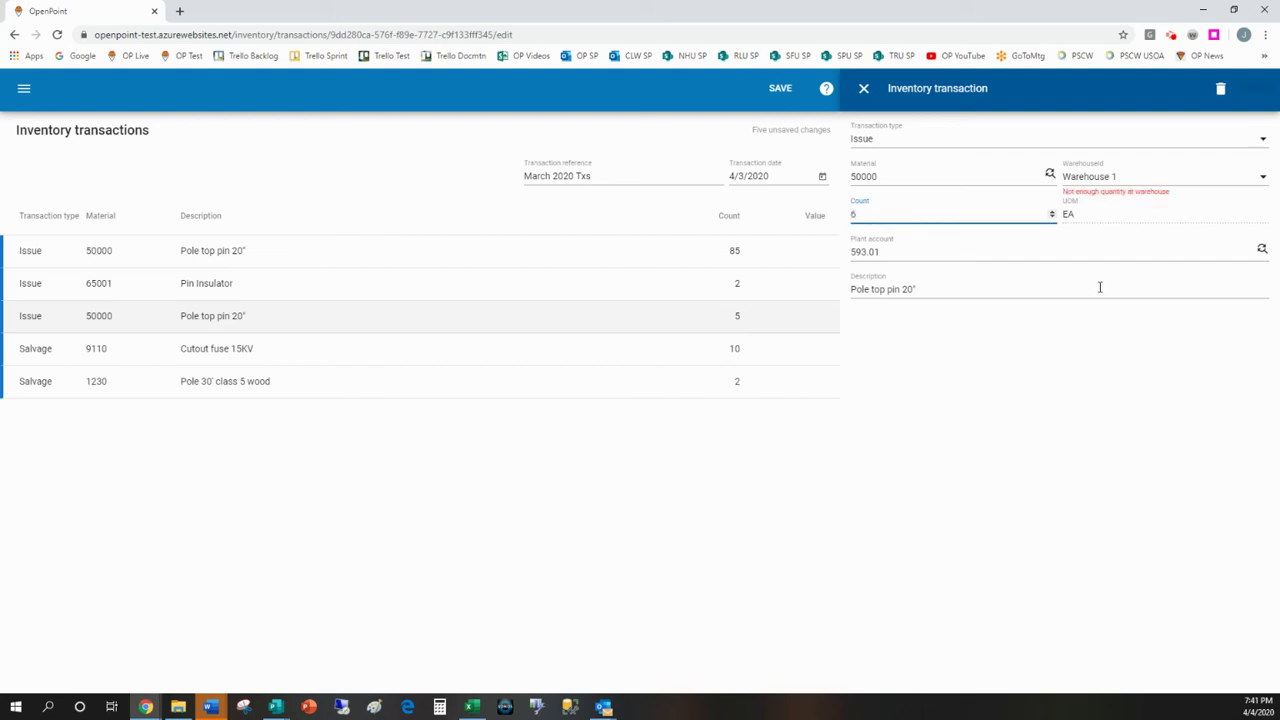
key("BackSpace")
type("5")
left_click(1259, 92)
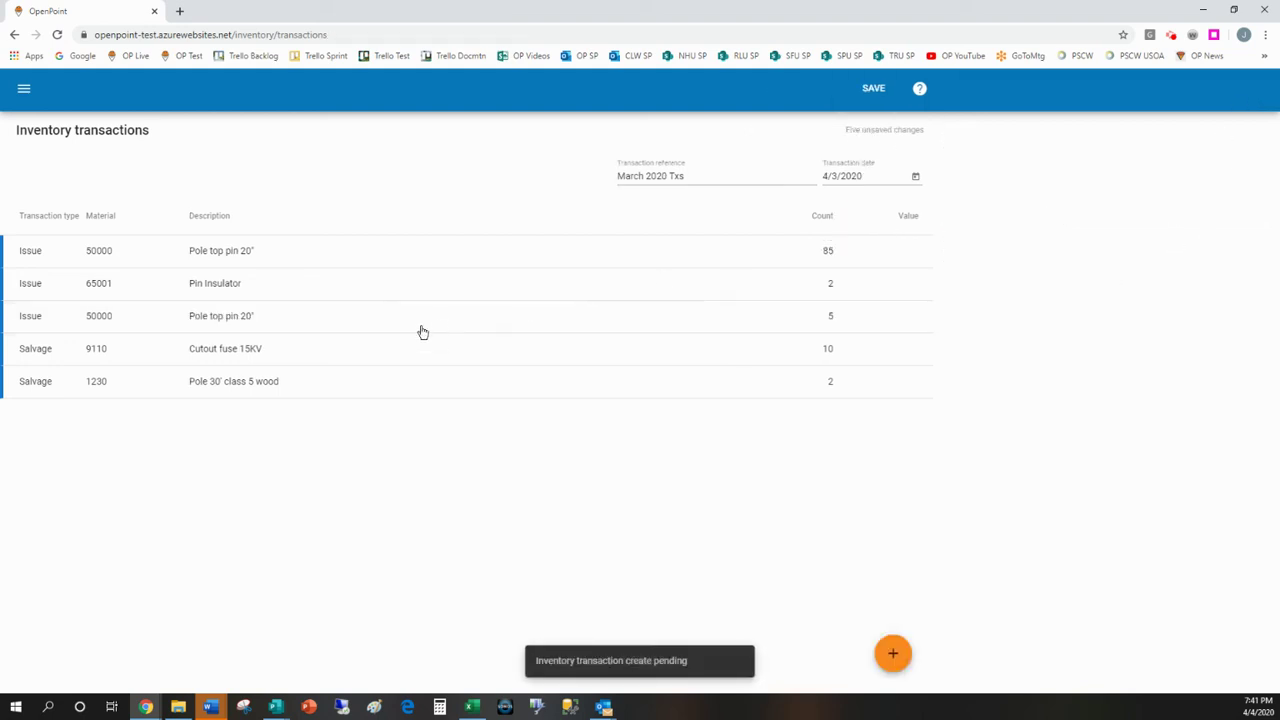
Review the pin insulator issue transaction and the batch's transaction reference, and save all the inventory transactions
left_click(219, 289)
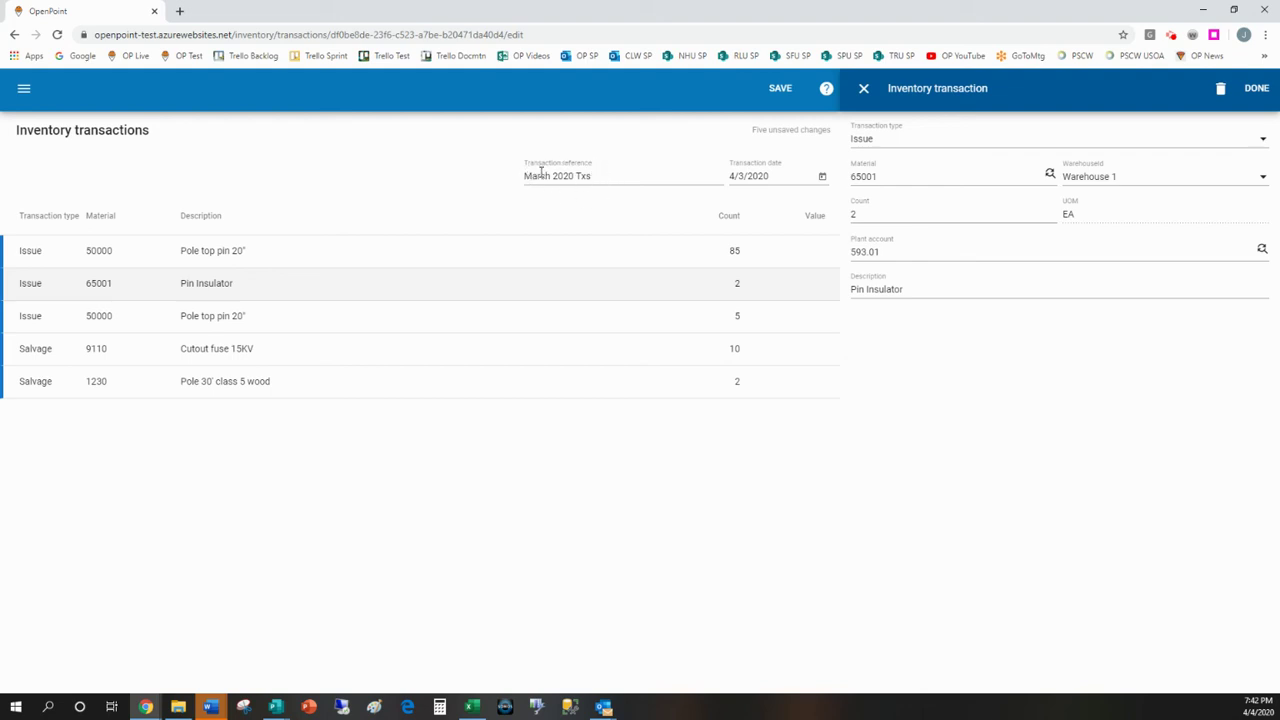
left_click_drag(596, 177, 523, 180)
left_click(780, 90)
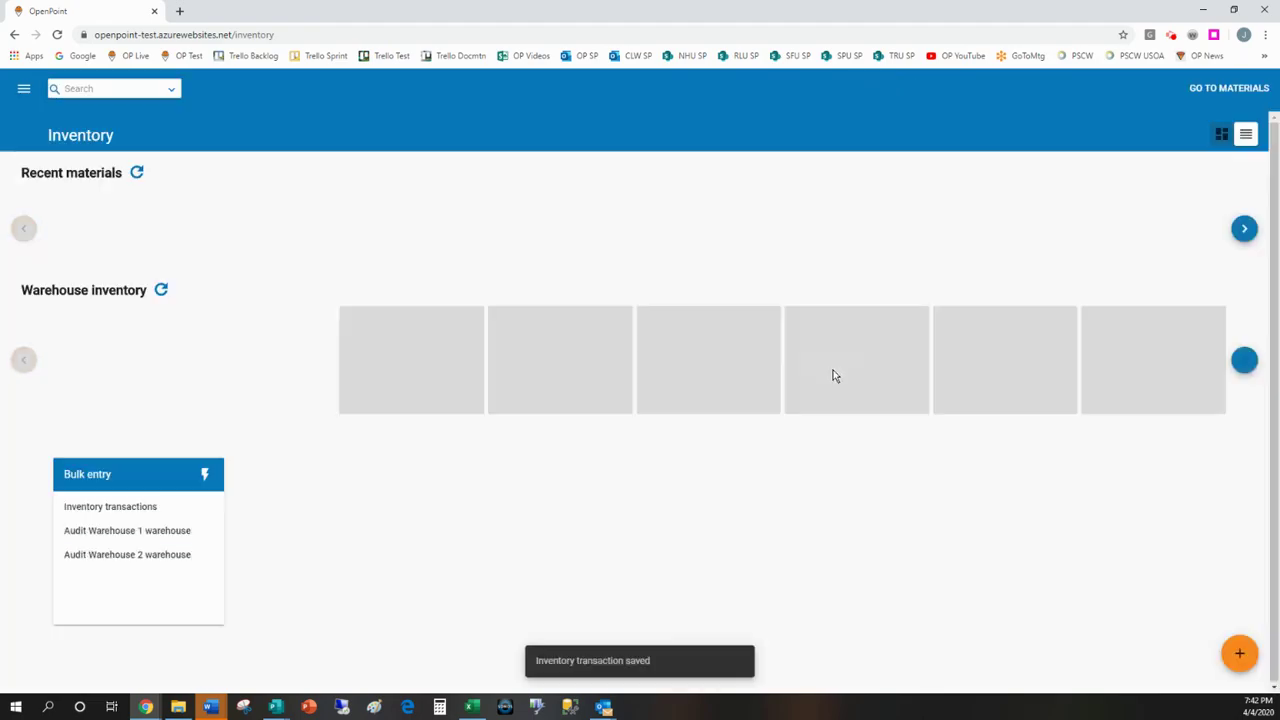